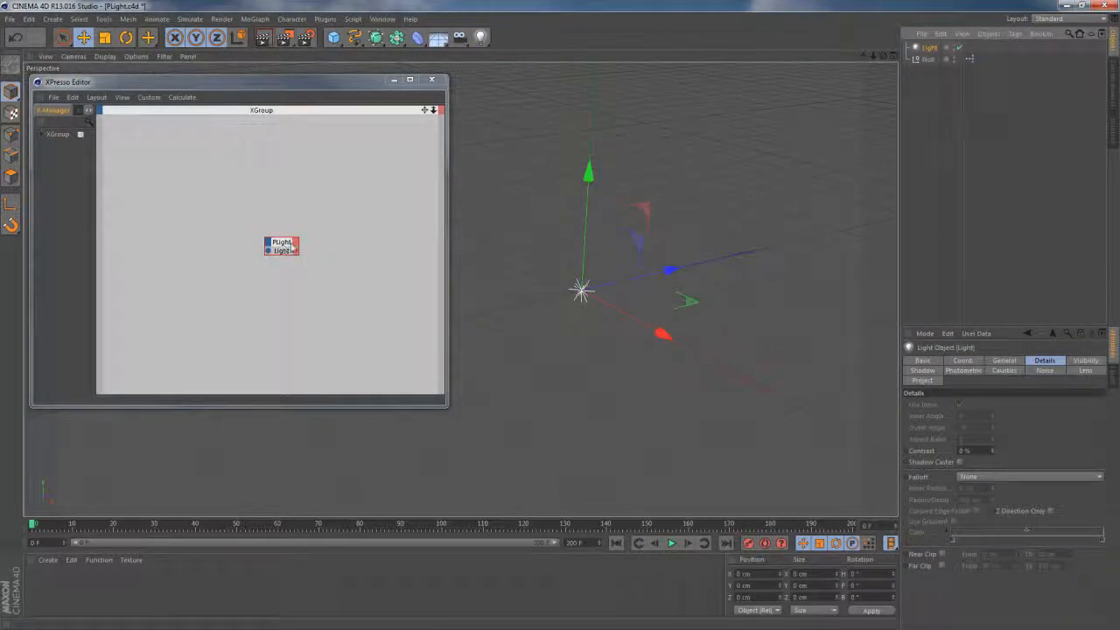
# Add an Intensity output port to the PLight node and reposition the node slightly
pyautogui.moveTo(283, 247); pyautogui.dragTo(276, 250)
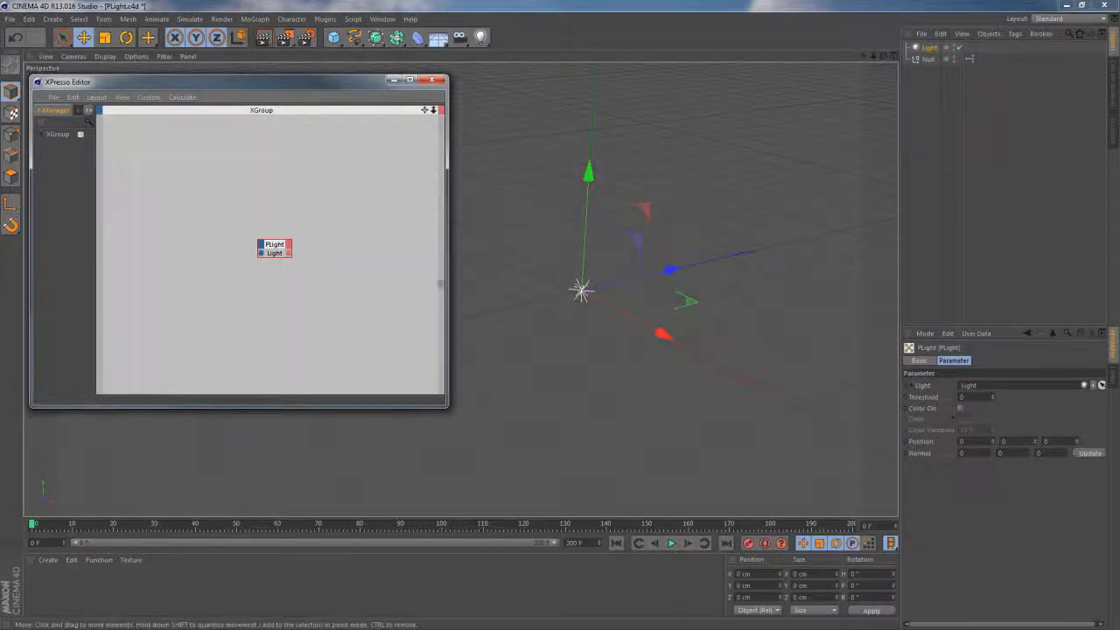
pyautogui.click(288, 245)
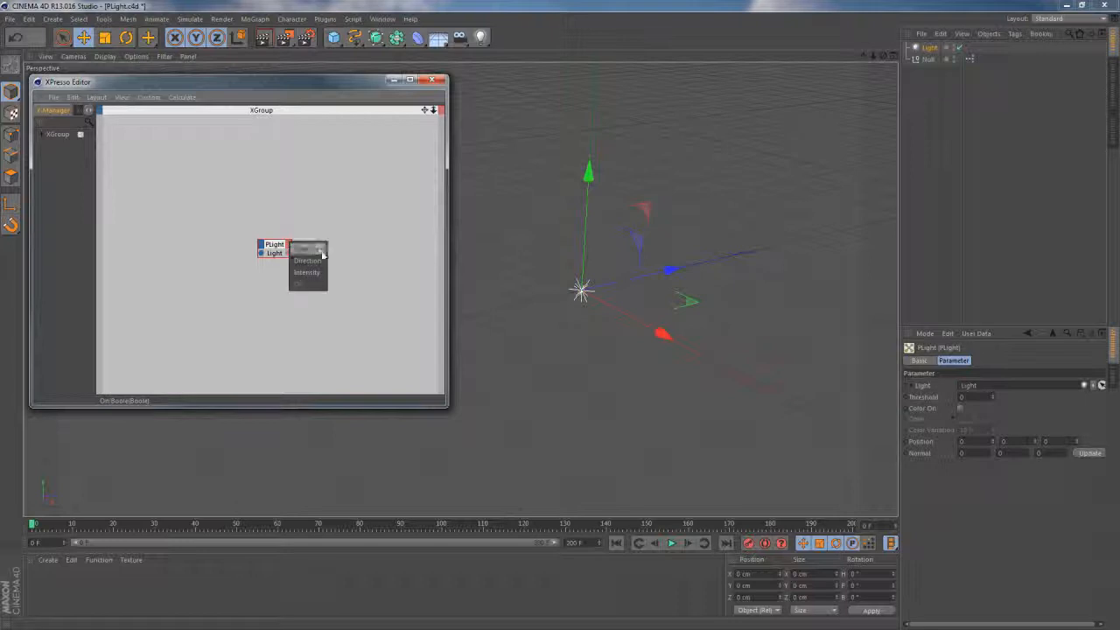
pyautogui.click(311, 261)
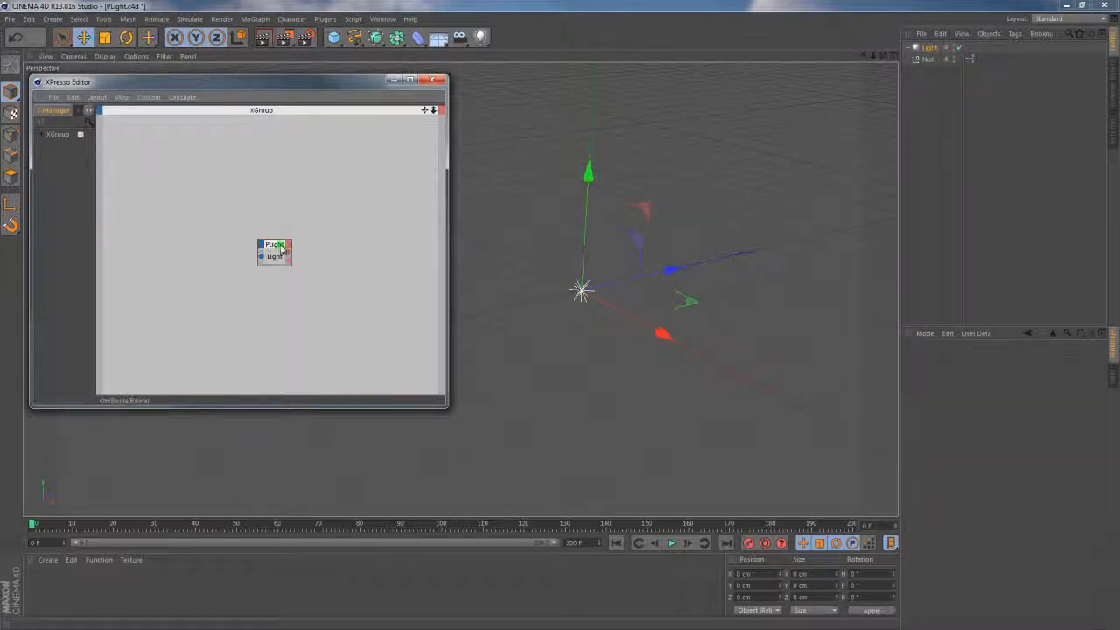
pyautogui.click(278, 249)
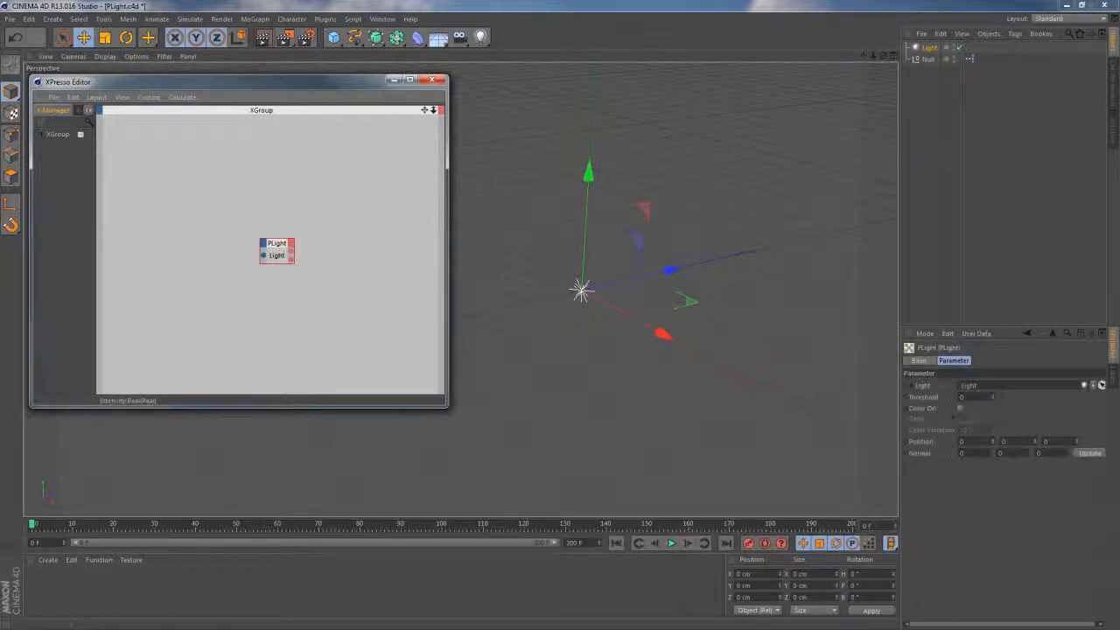
# Add a Null object to the scene and move the light along its Z axis to about 399 cm
pyautogui.click(333, 36)
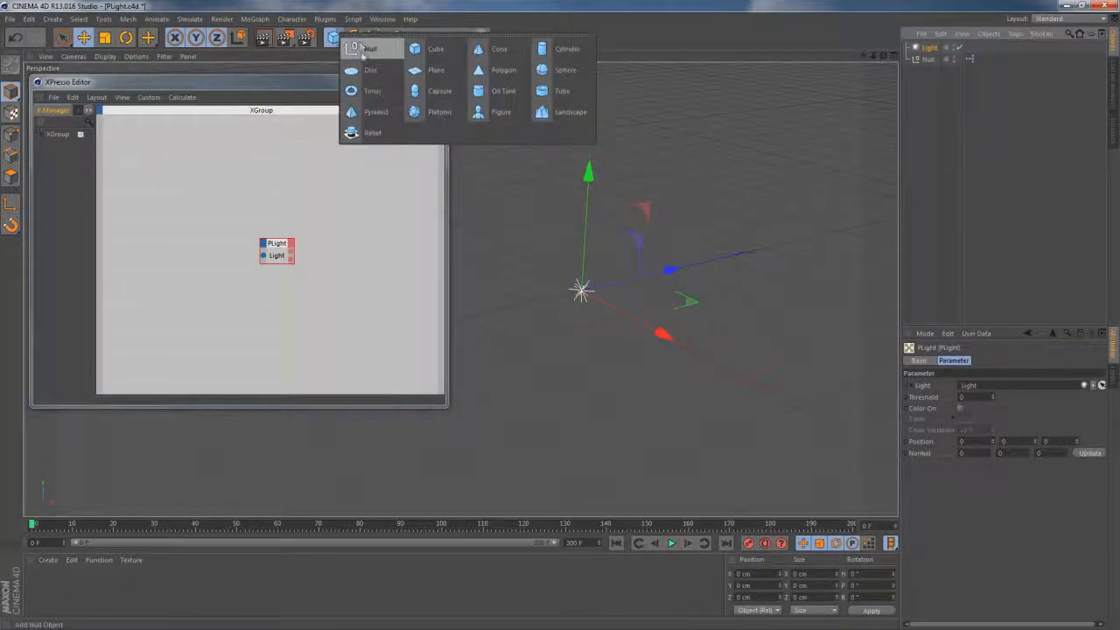
pyautogui.click(365, 49)
pyautogui.click(929, 59)
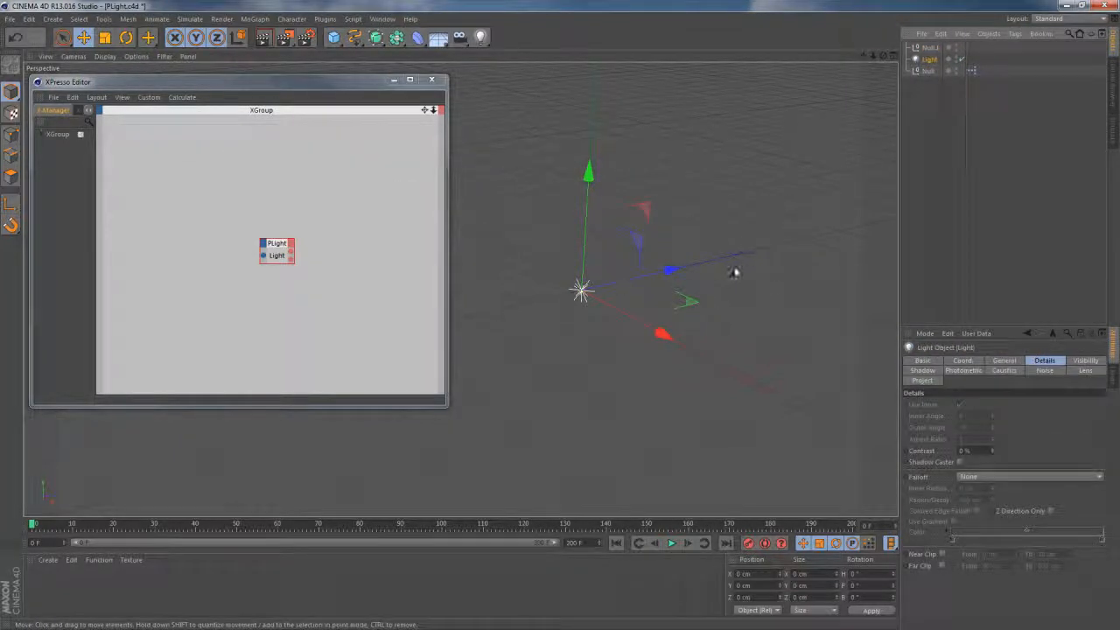
pyautogui.moveTo(672, 266); pyautogui.dragTo(840, 230)
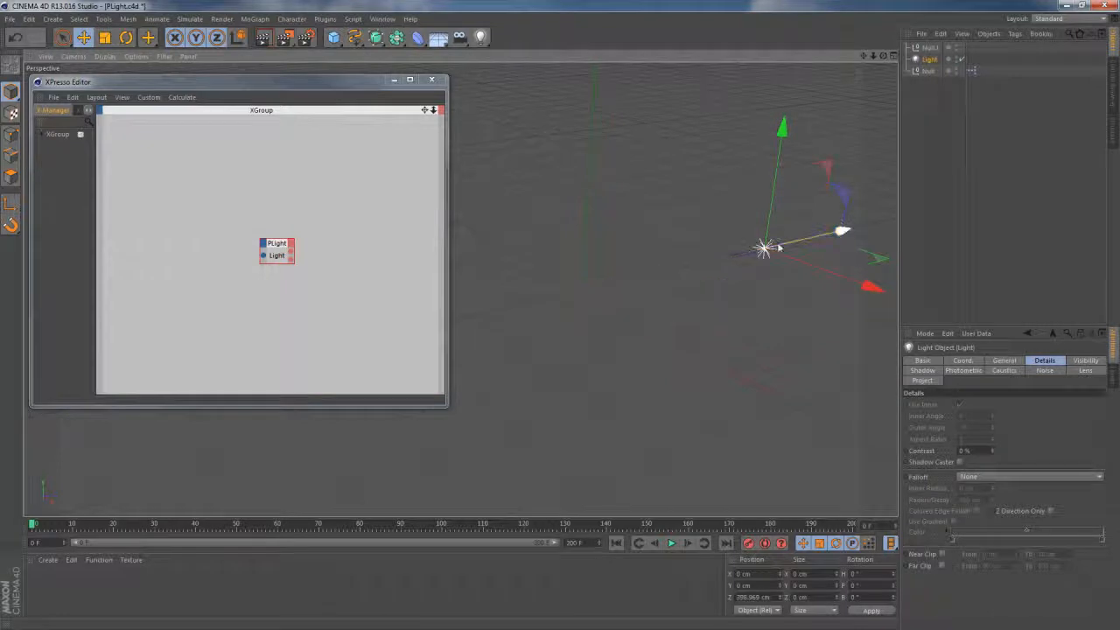
# Bring the new Null.1 object into the XPresso graph and give its node a Global Position output port
pyautogui.moveTo(927, 48); pyautogui.dragTo(303, 276)
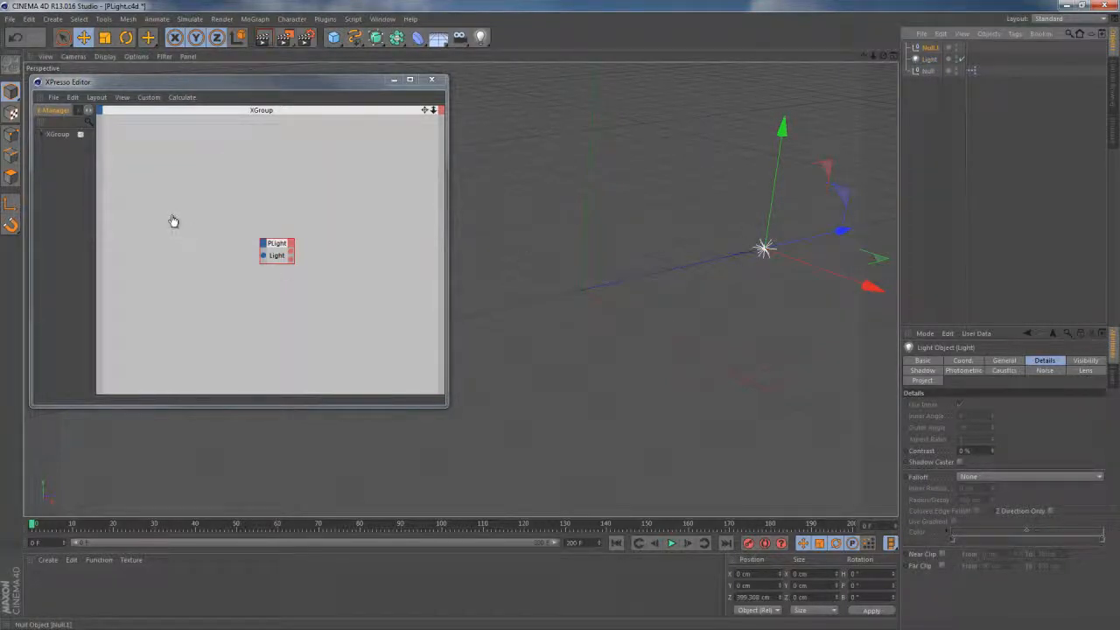
pyautogui.moveTo(174, 220); pyautogui.dragTo(175, 218)
pyautogui.click(200, 216)
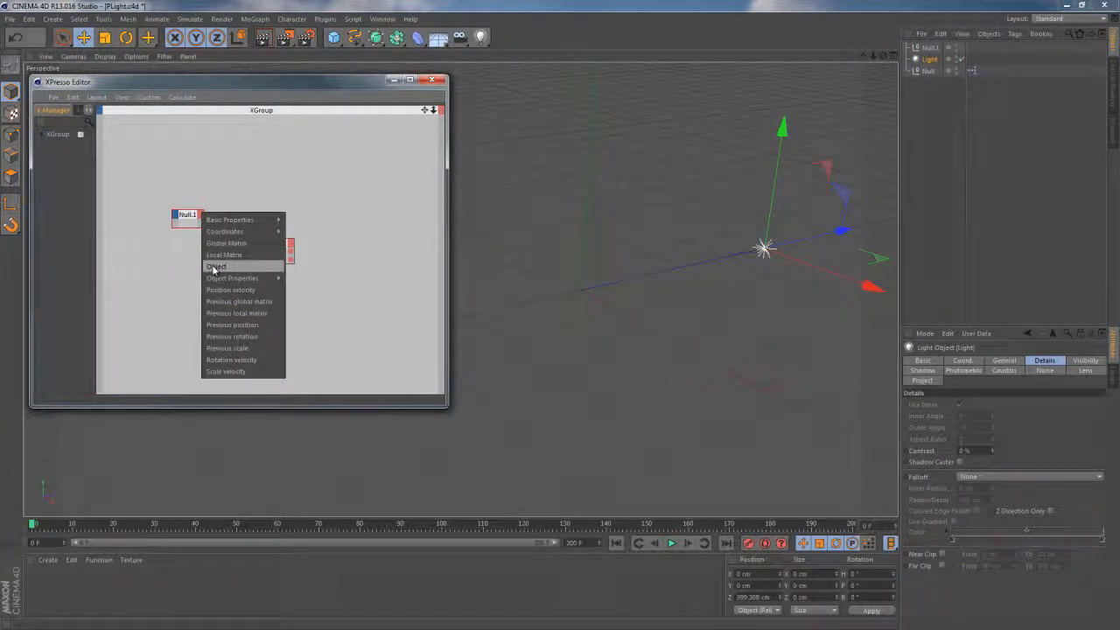
pyautogui.moveTo(262, 231)
pyautogui.moveTo(315, 242)
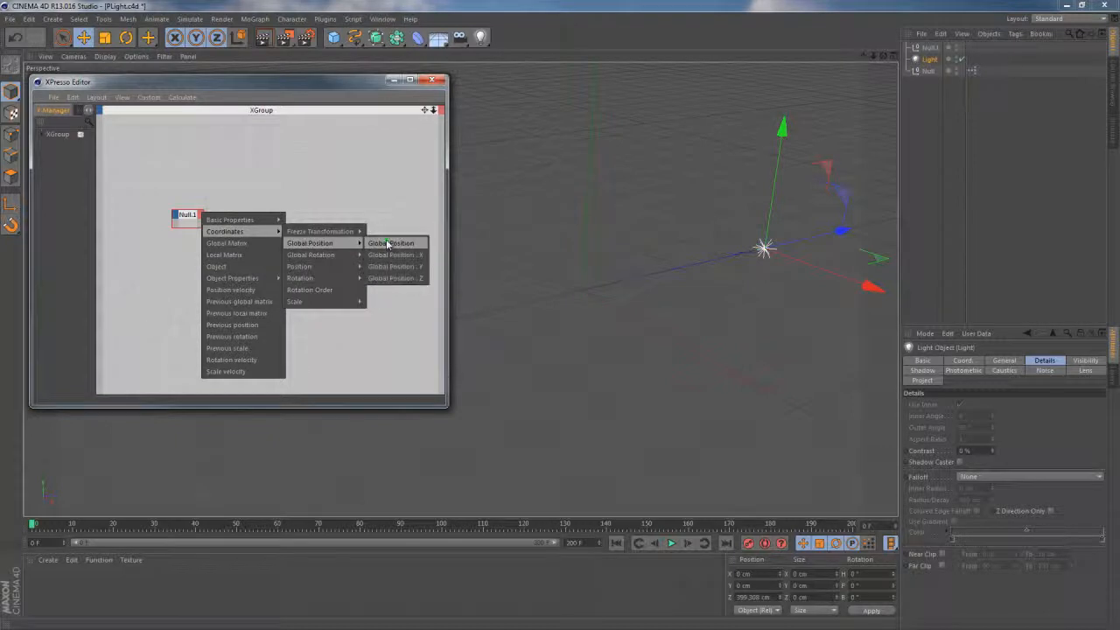
pyautogui.click(389, 244)
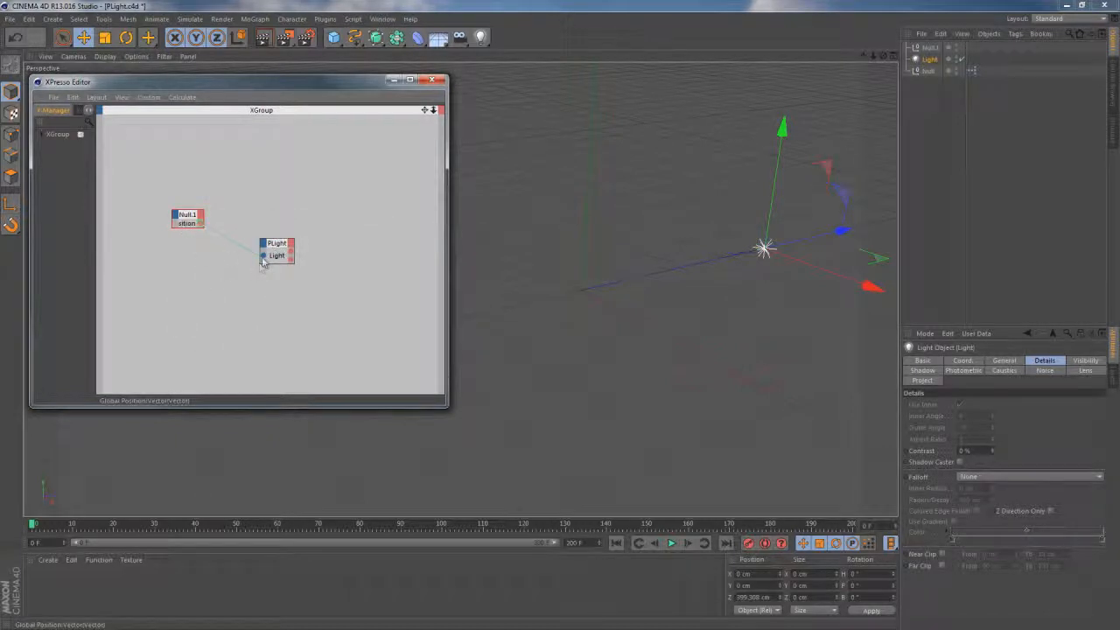
# Connect Null.1's Global Position output to the PLight node's position input, expand the Null.1 node and space the two nodes apart
pyautogui.moveTo(263, 260); pyautogui.dragTo(263, 255)
pyautogui.doubleClick(189, 219)
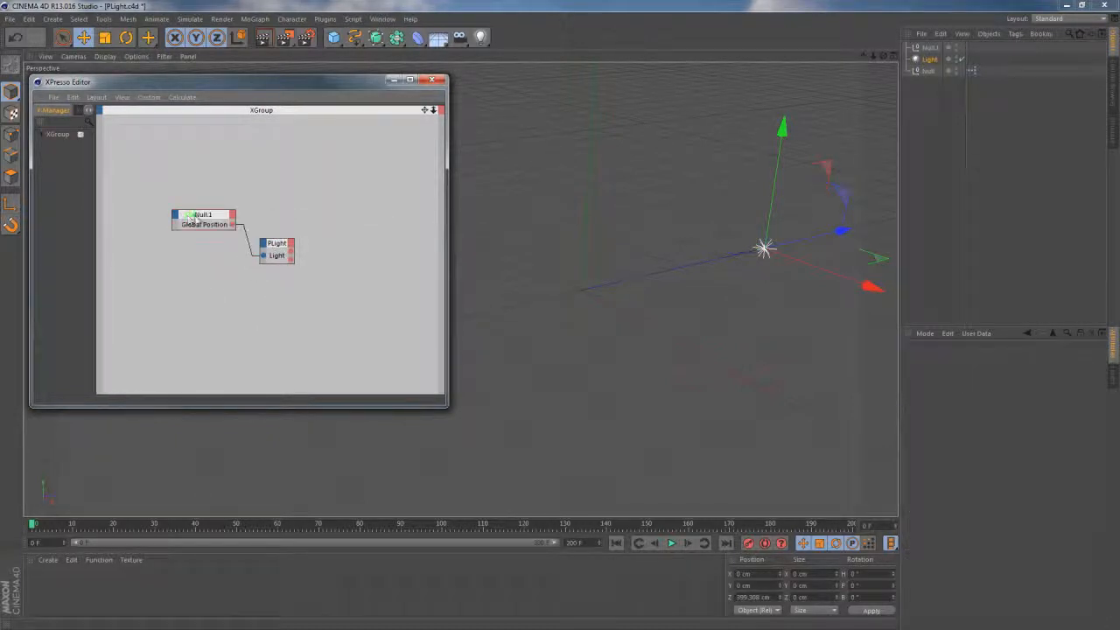
pyautogui.moveTo(190, 216); pyautogui.dragTo(172, 224)
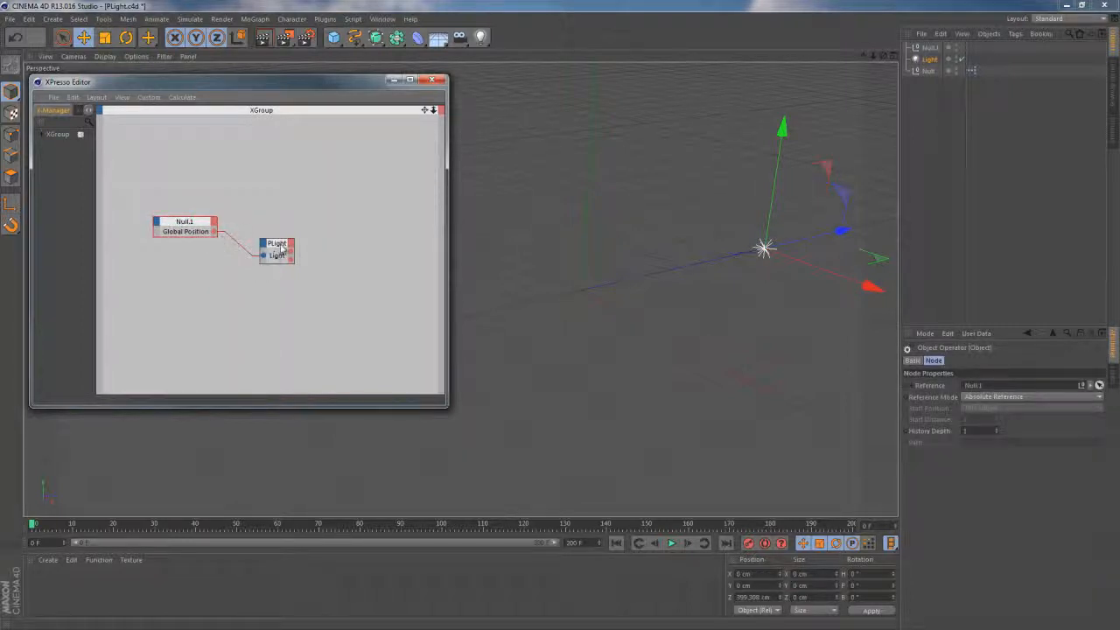
pyautogui.moveTo(281, 252); pyautogui.dragTo(276, 252)
# Add a Result node beside the PLight node and wire the PLight Intensity output into it
pyautogui.rightClick(306, 272)
pyautogui.moveTo(327, 277)
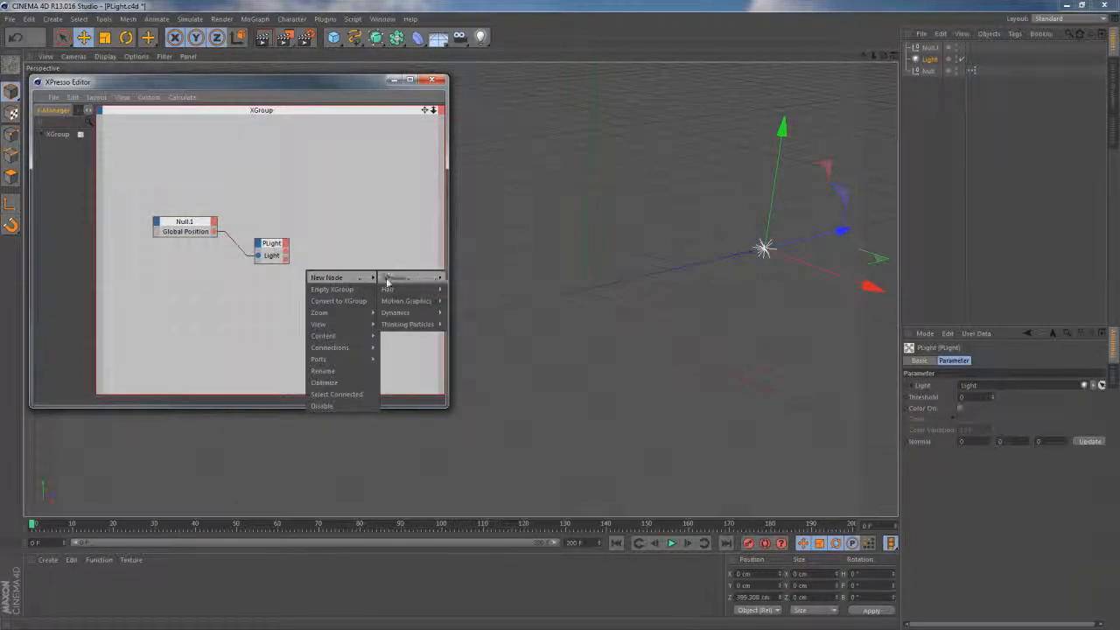
pyautogui.moveTo(392, 277)
pyautogui.moveTo(464, 277)
pyautogui.click(499, 499)
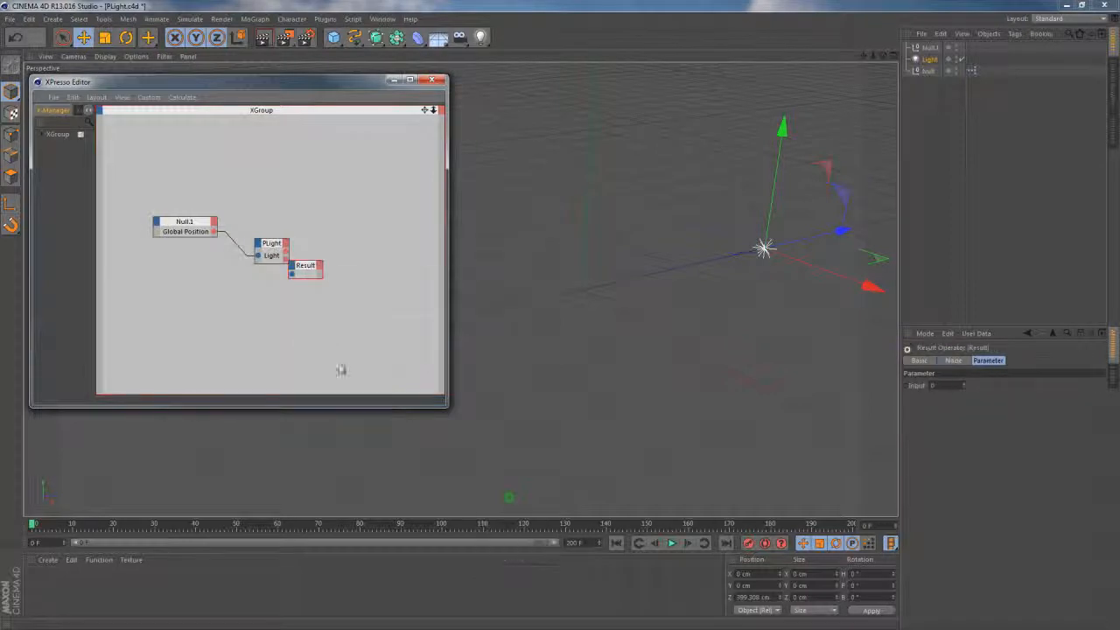
pyautogui.moveTo(306, 274); pyautogui.dragTo(341, 272)
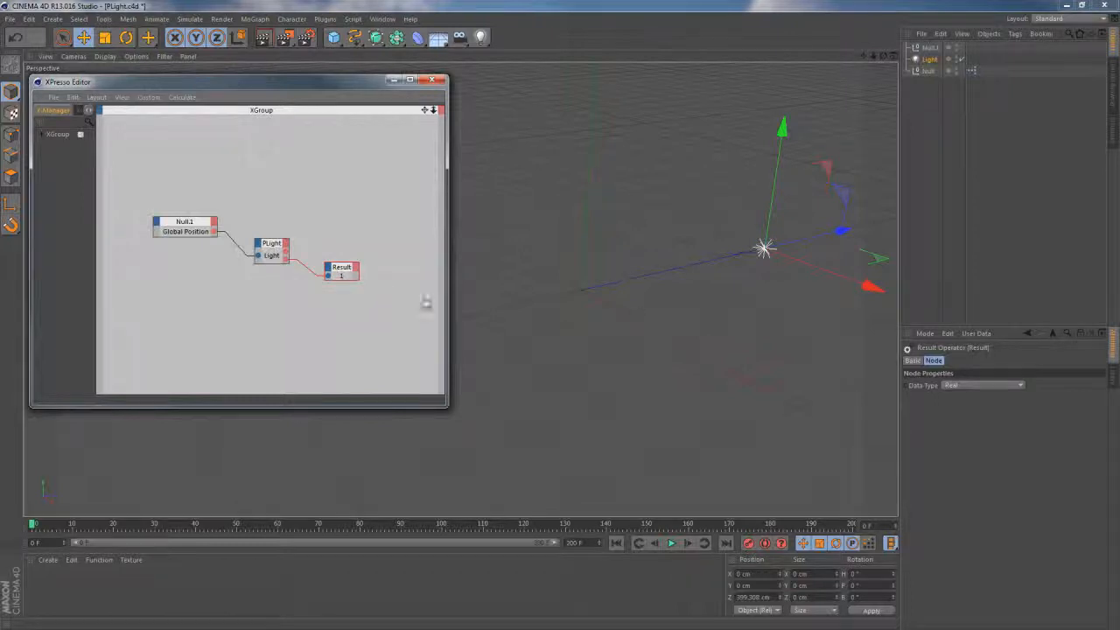
# Set the light's falloff to Inverse Square (Physically Accurate) and move the light to about 475 cm along Z
pyautogui.moveTo(840, 232); pyautogui.dragTo(802, 242)
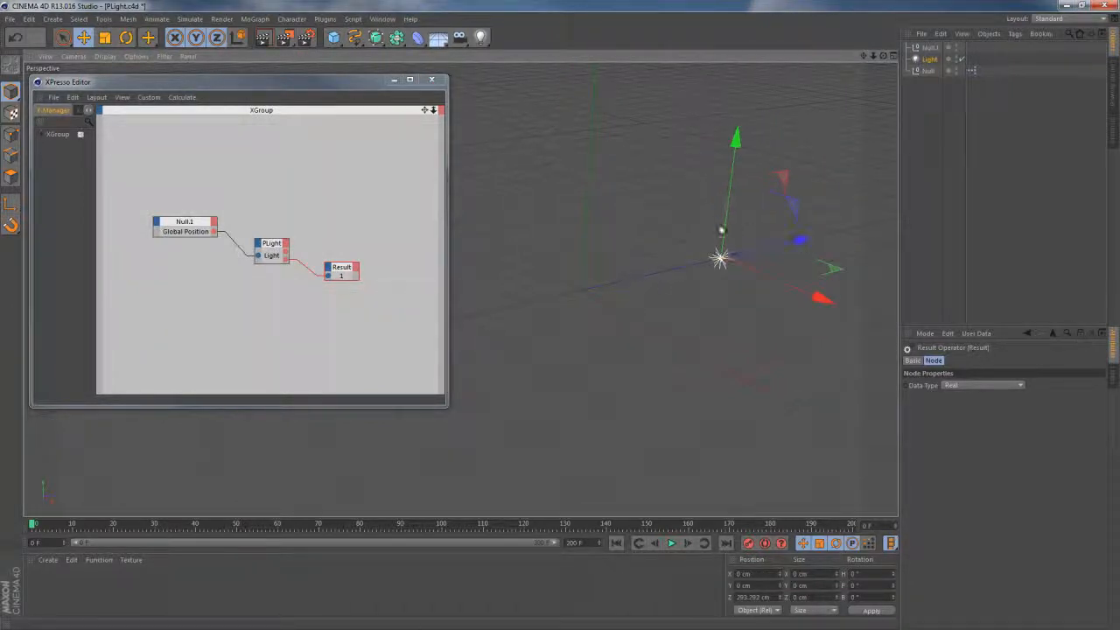
pyautogui.click(928, 59)
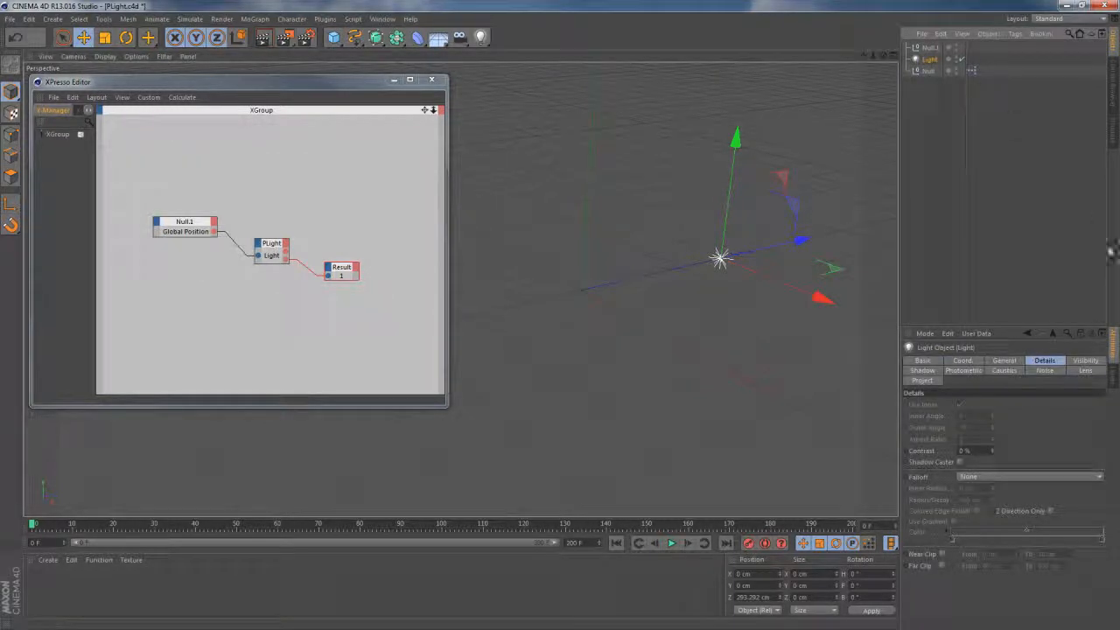
pyautogui.click(977, 474)
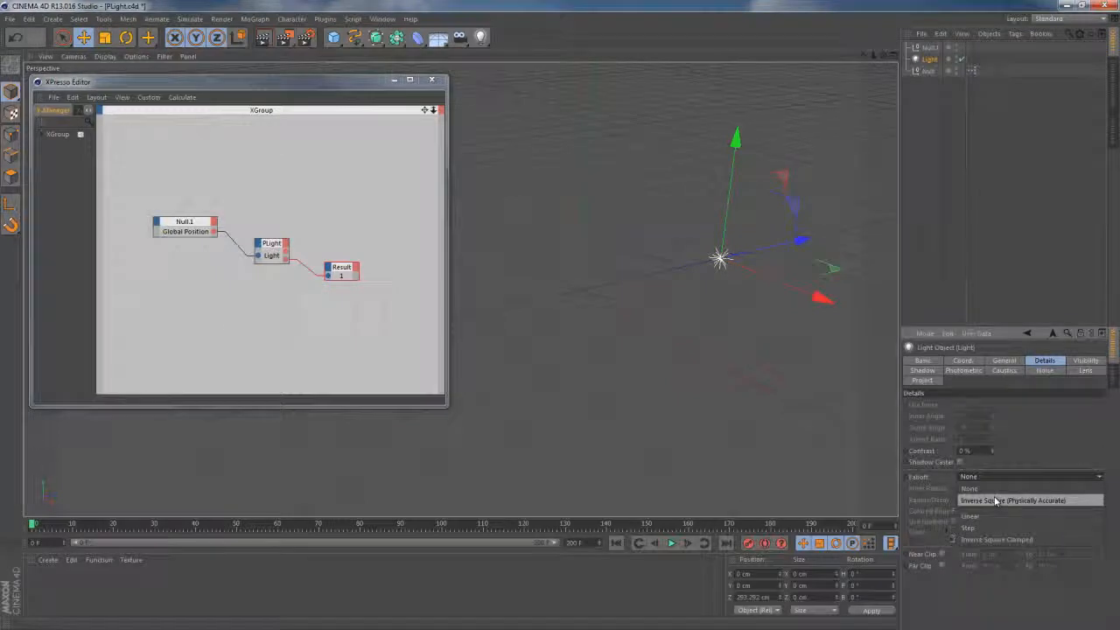
pyautogui.click(994, 500)
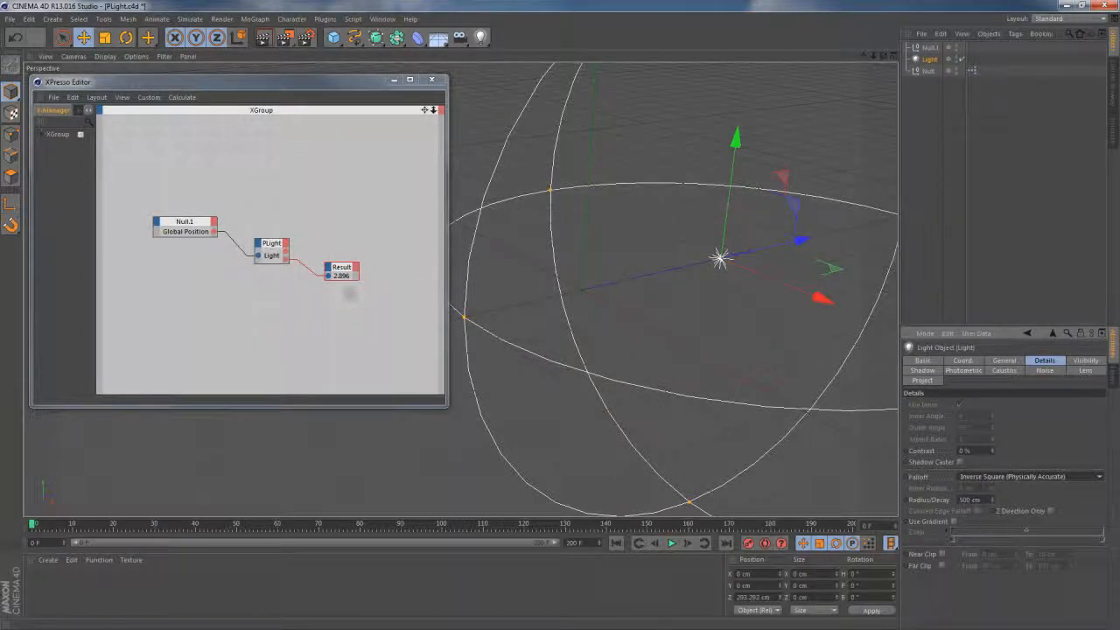
pyautogui.moveTo(801, 242); pyautogui.dragTo(866, 226)
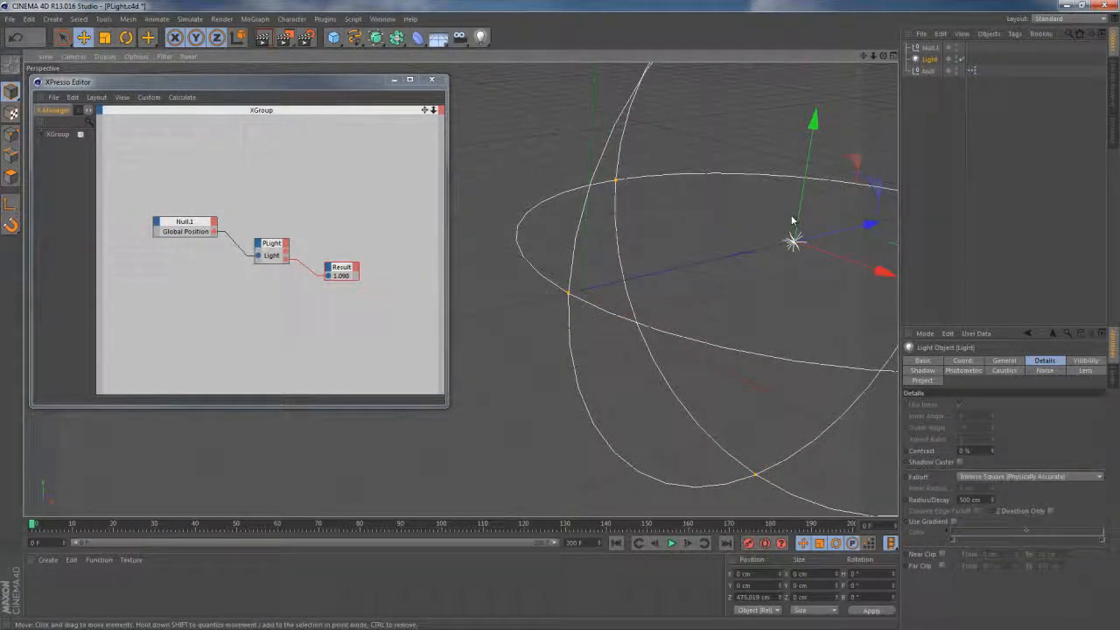
# Move the connected Null.1, PLight and Result nodes together to the lower part of the graph
pyautogui.moveTo(337, 300); pyautogui.dragTo(194, 217)
pyautogui.moveTo(268, 247); pyautogui.dragTo(277, 317)
pyautogui.click(284, 265)
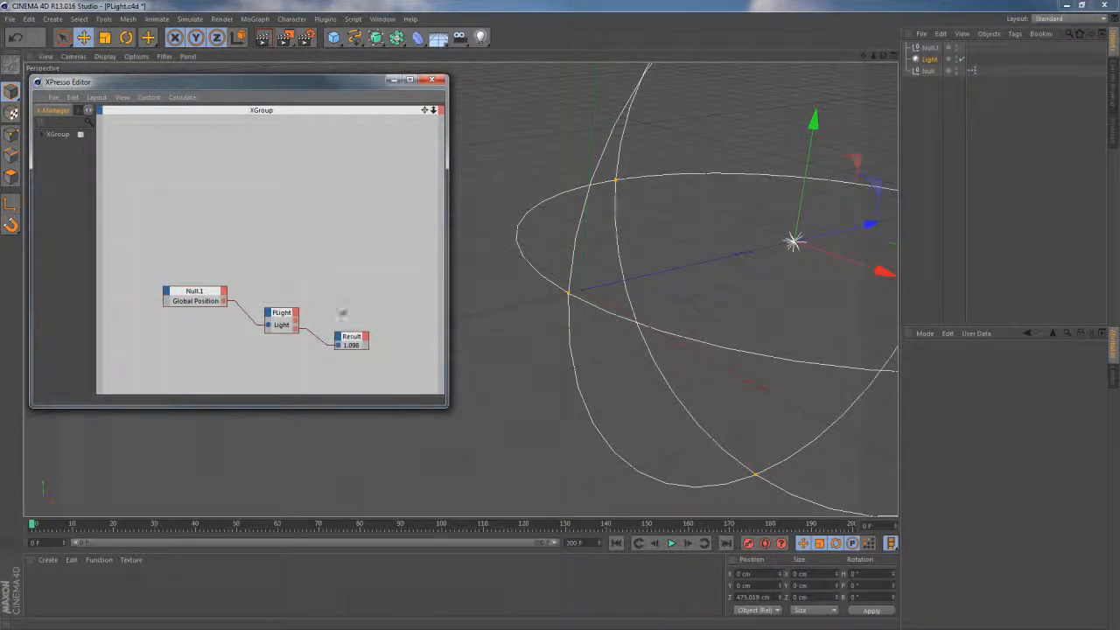
# Add a cube at the origin and scale it down uniformly to about 44 cm per side
pyautogui.click(334, 37)
pyautogui.press('t')
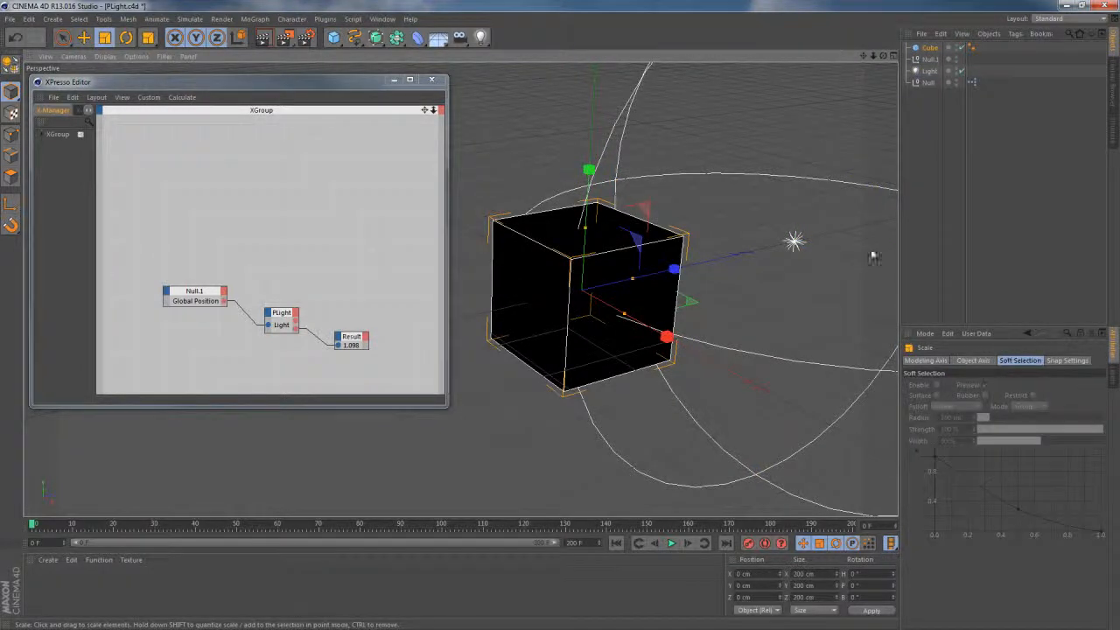
pyautogui.moveTo(872, 257); pyautogui.dragTo(573, 416)
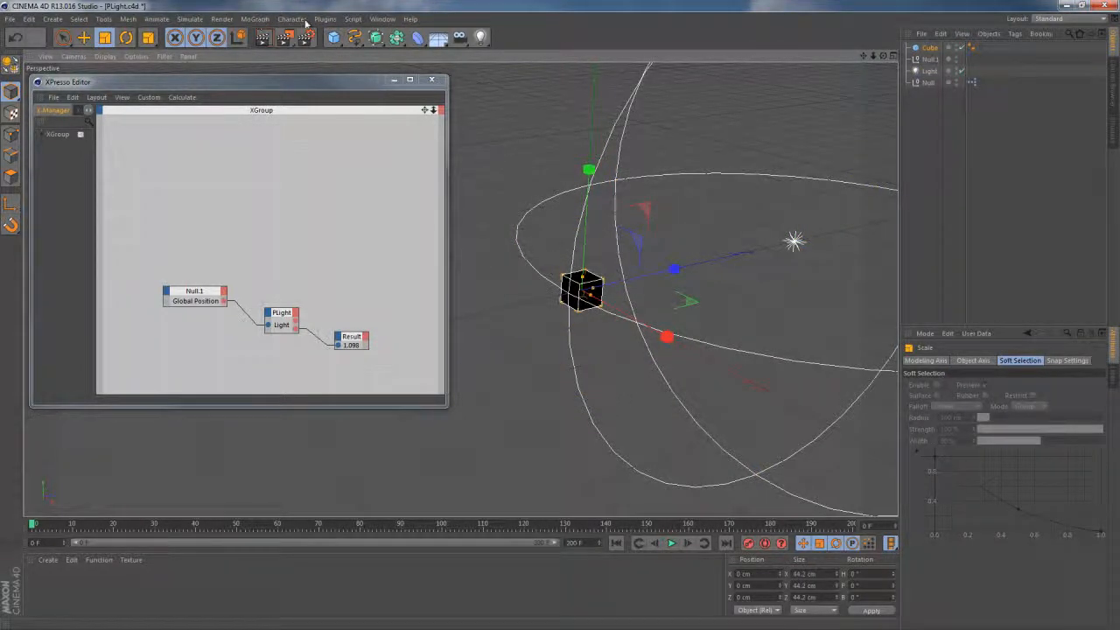
# Add a MoGraph Cloner with the cube as its child and set the cloner's mode to Grid Array
pyautogui.click(256, 18)
pyautogui.click(272, 107)
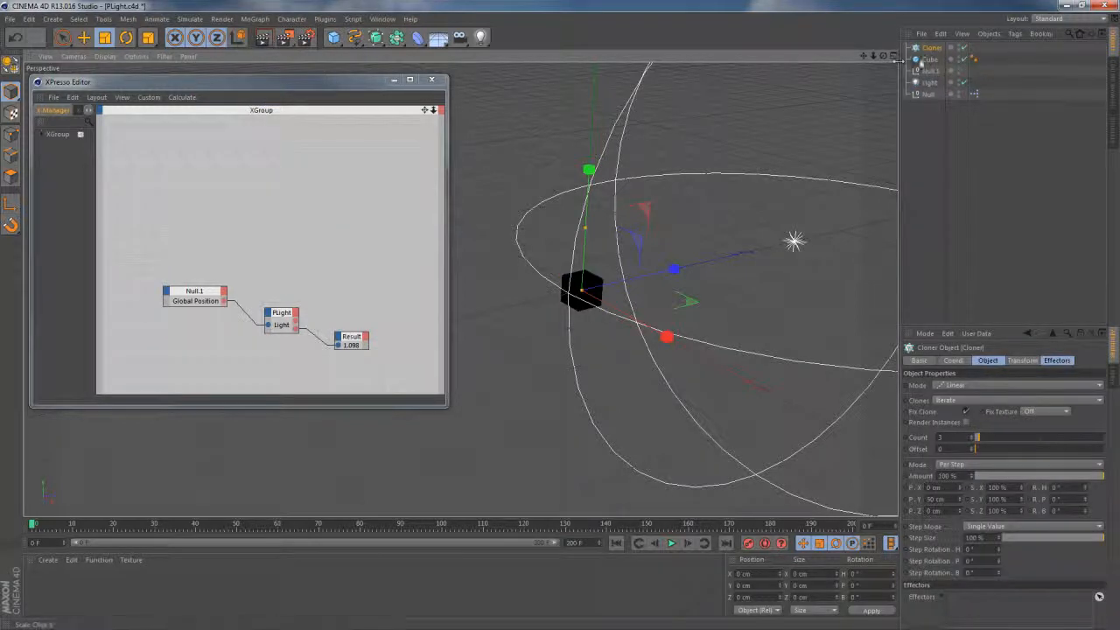
pyautogui.moveTo(926, 59)
pyautogui.mouseDown()
pyautogui.moveTo(930, 48)
pyautogui.moveTo(930, 61)
pyautogui.mouseUp()
pyautogui.click(930, 48)
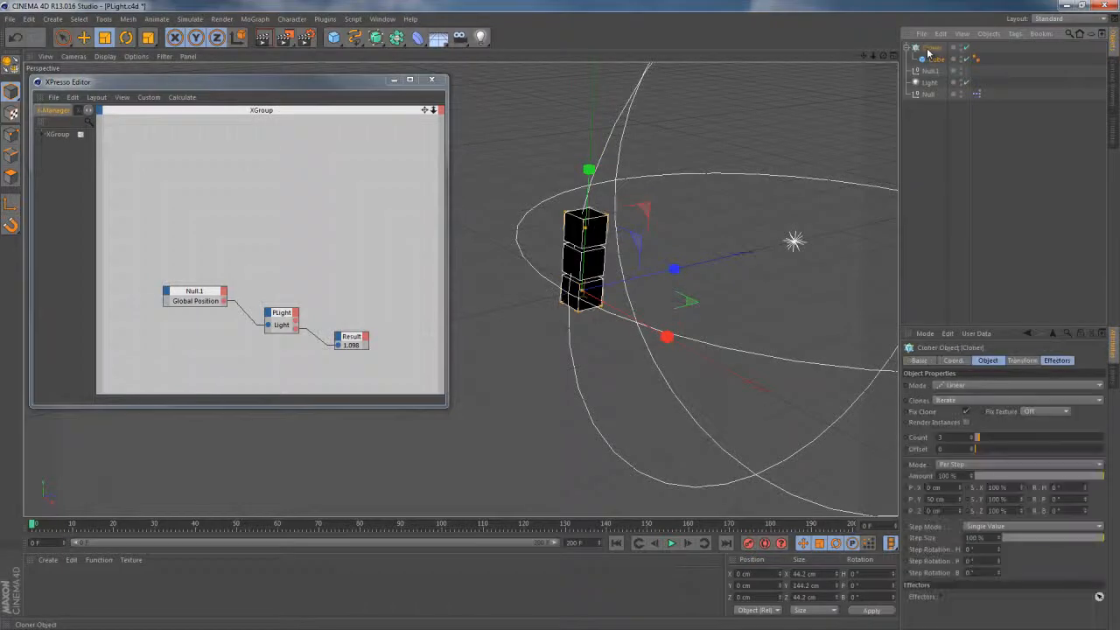
pyautogui.click(970, 384)
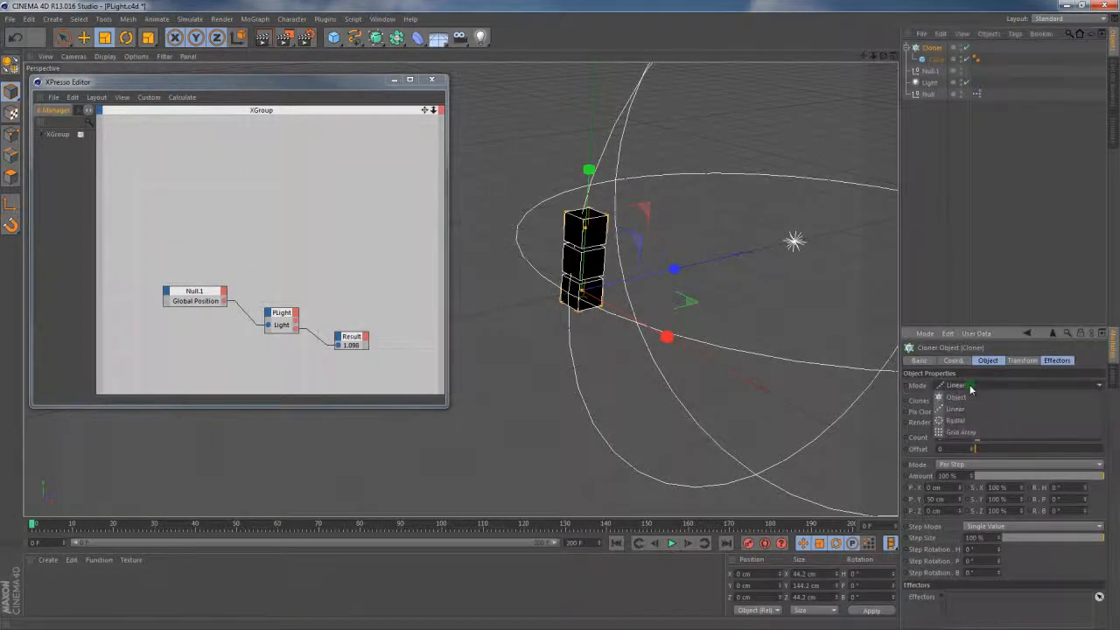
pyautogui.click(971, 433)
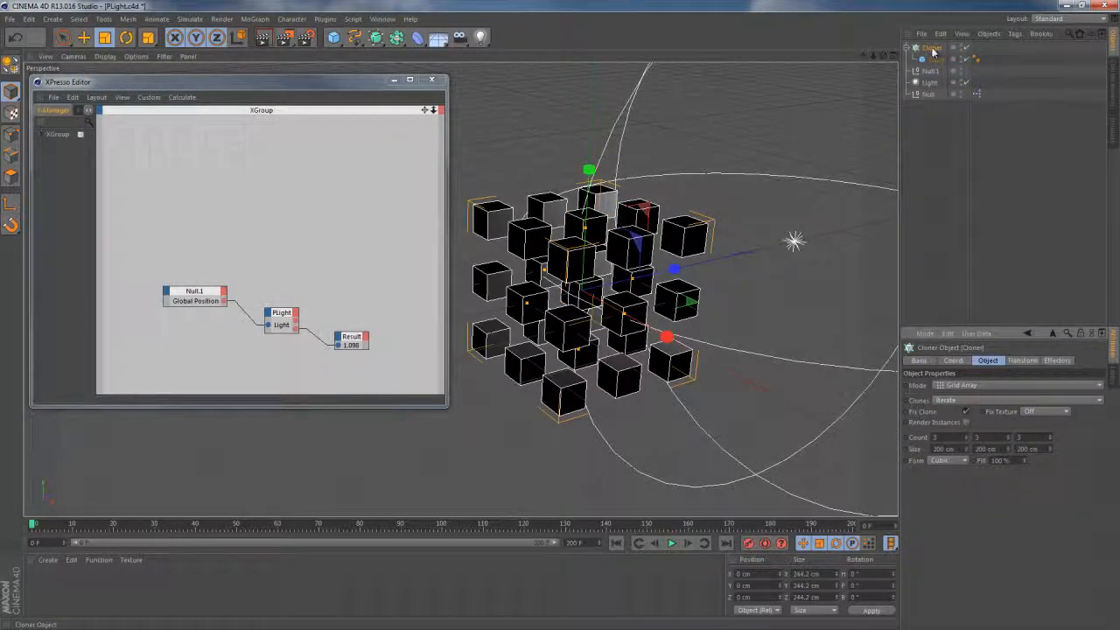
# Bring the Cloner into the XPresso graph above the other nodes and add an Object output port to its node
pyautogui.moveTo(135, 203)
pyautogui.mouseDown()
pyautogui.moveTo(151, 194)
pyautogui.moveTo(146, 207)
pyautogui.mouseUp()
pyautogui.click(144, 191)
pyautogui.click(165, 255)
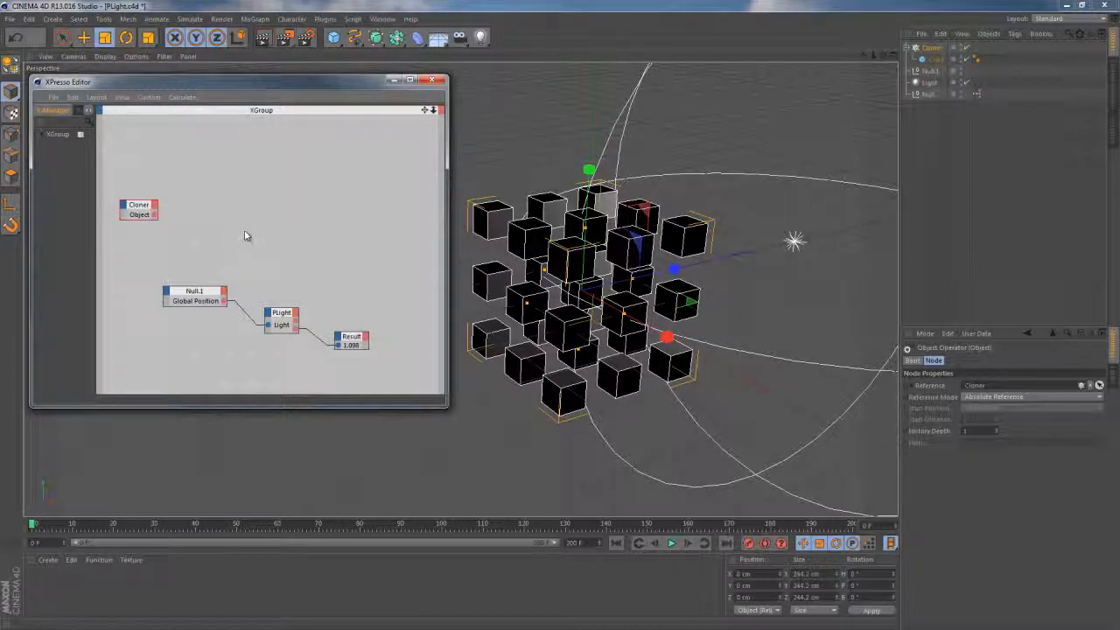
# Add a Motion Graphics Data node next to the Cloner node and connect the Cloner's Object output to its Object input
pyautogui.rightClick(177, 215)
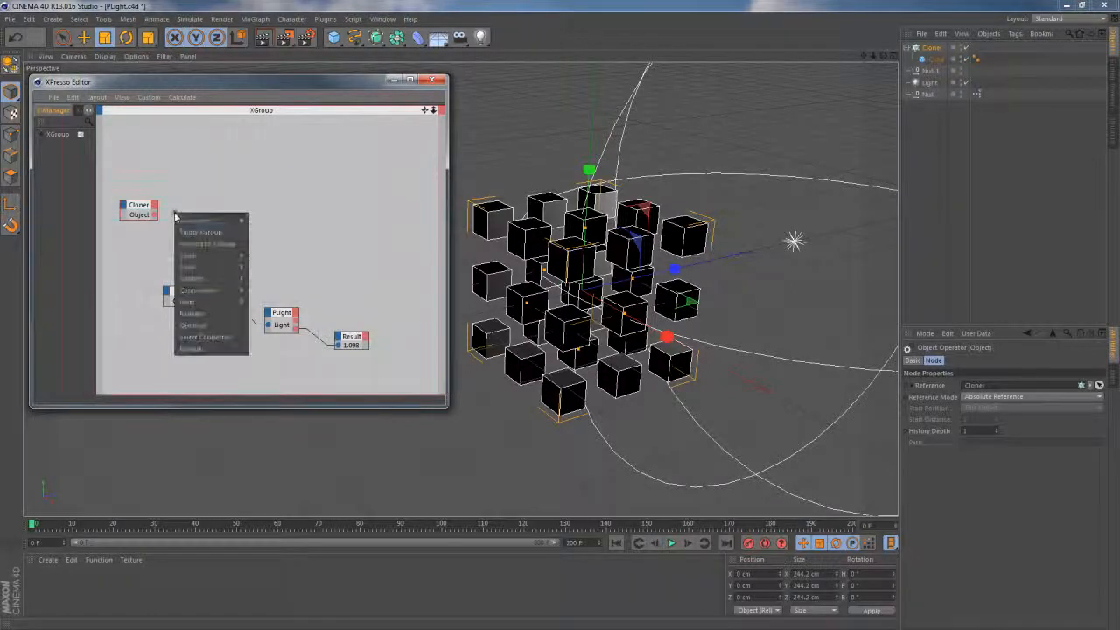
pyautogui.moveTo(206, 220)
pyautogui.moveTo(279, 243)
pyautogui.click(341, 248)
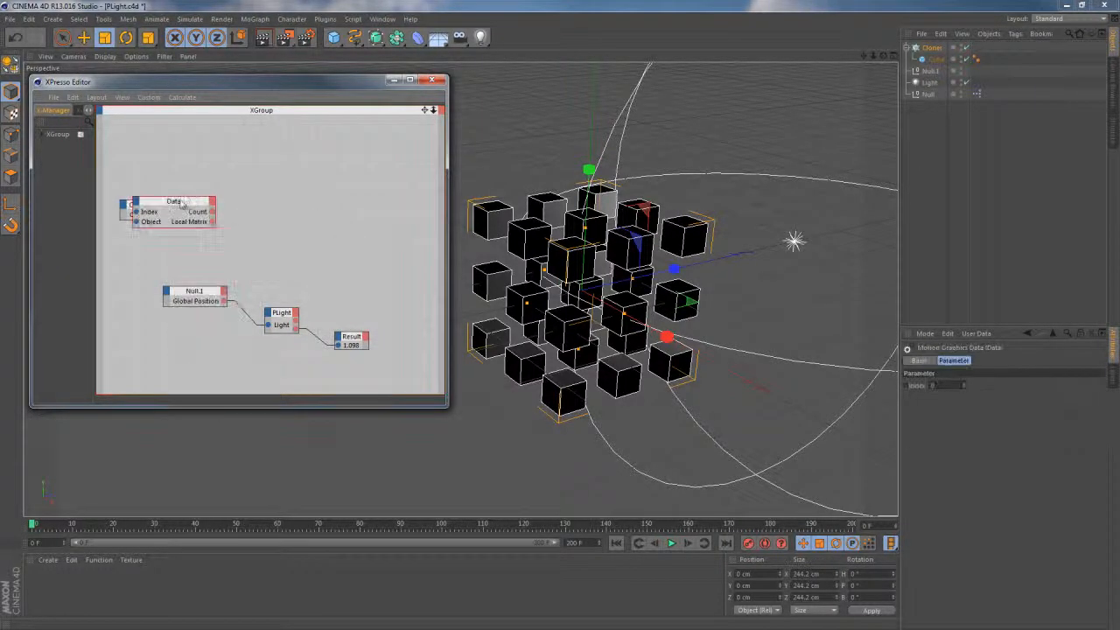
pyautogui.moveTo(178, 196); pyautogui.dragTo(219, 198)
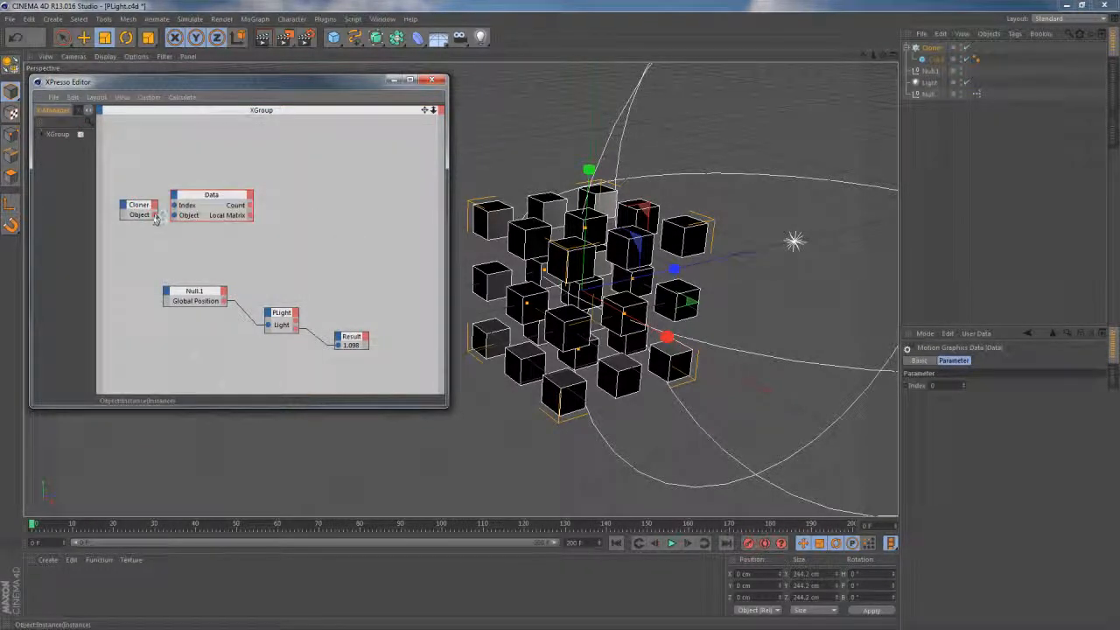
pyautogui.moveTo(157, 216); pyautogui.dragTo(182, 218)
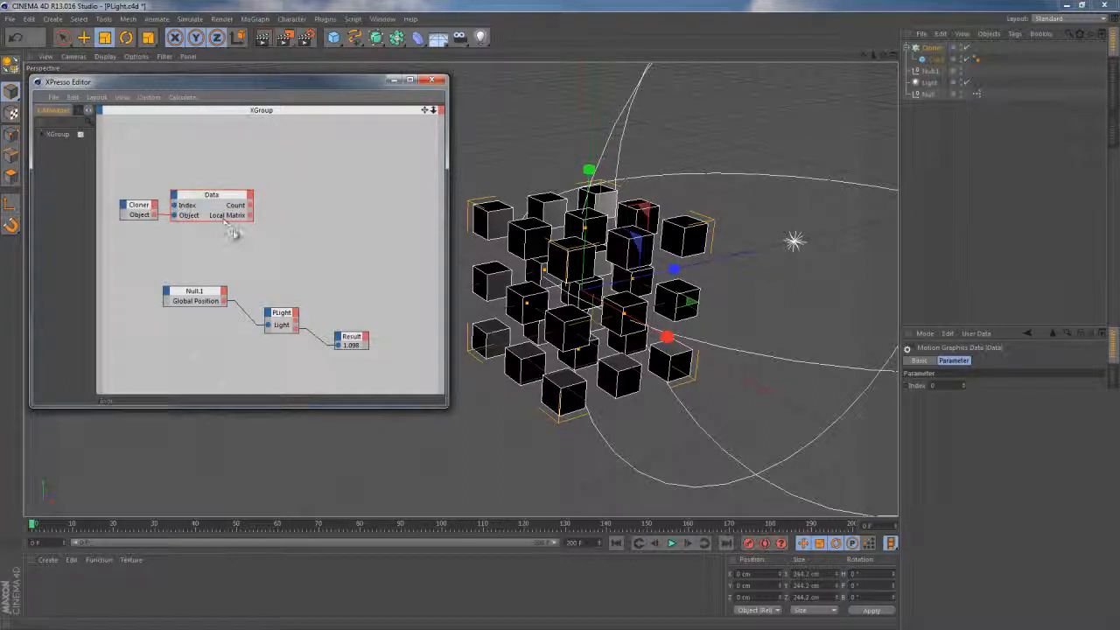
# Duplicate the connected Cloner and Data nodes, placing the copies above the originals
pyautogui.moveTo(225, 242); pyautogui.dragTo(128, 183)
pyautogui.keyDown('ctrl'); pyautogui.moveTo(193, 202); pyautogui.dragTo(197, 140); pyautogui.keyUp('ctrl')
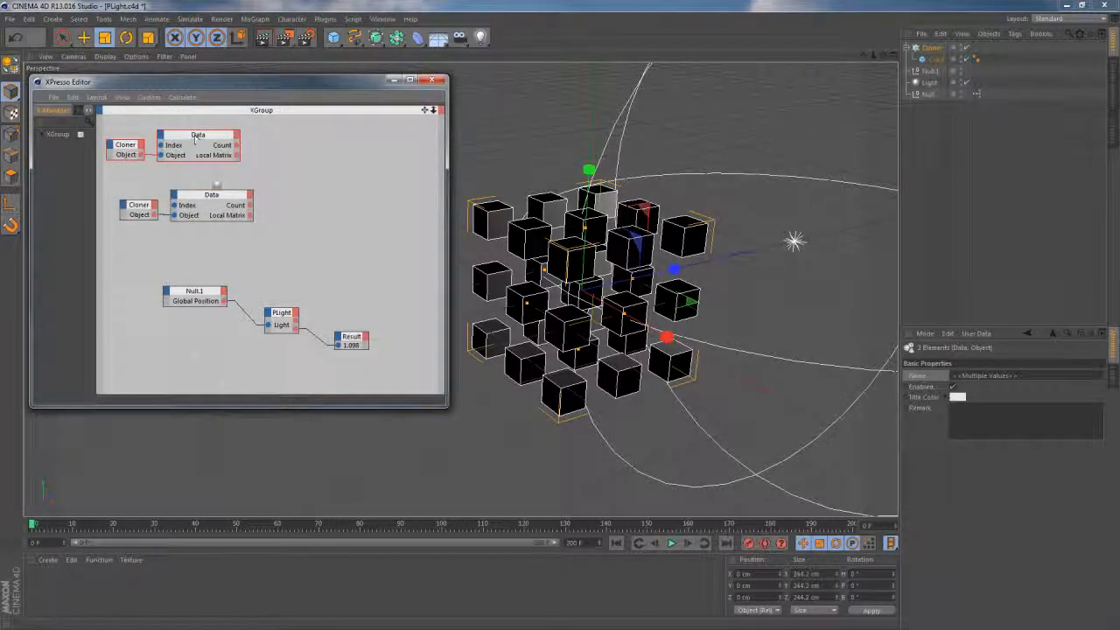
pyautogui.click(217, 182)
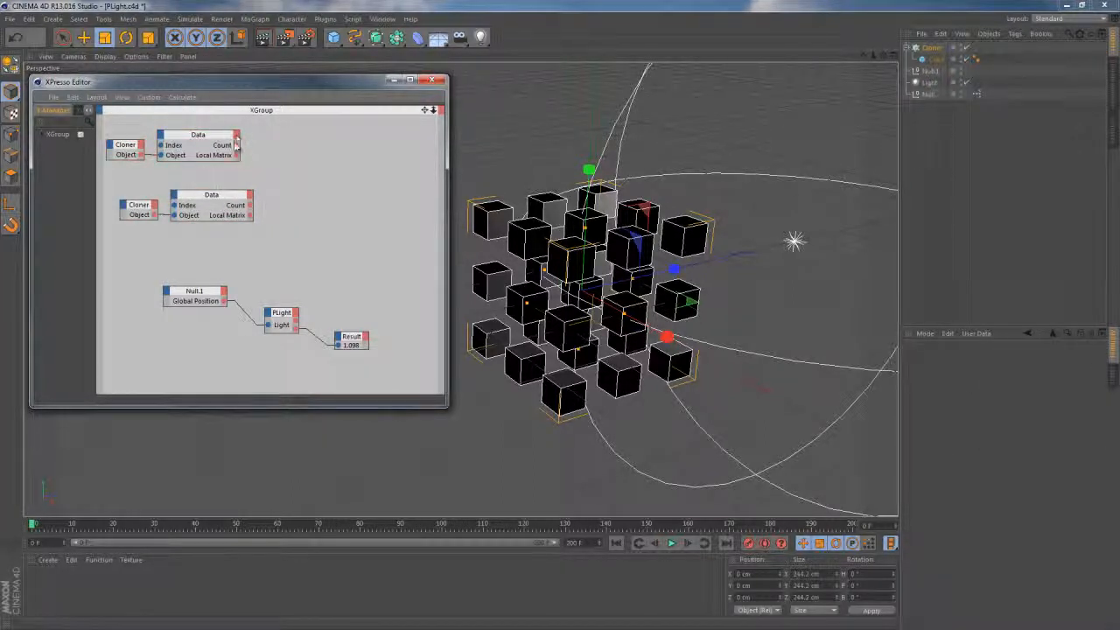
# Add an XPresso Math node beside the upper Data node and set its function to Subtract
pyautogui.rightClick(269, 145)
pyautogui.moveTo(302, 149)
pyautogui.moveTo(365, 150)
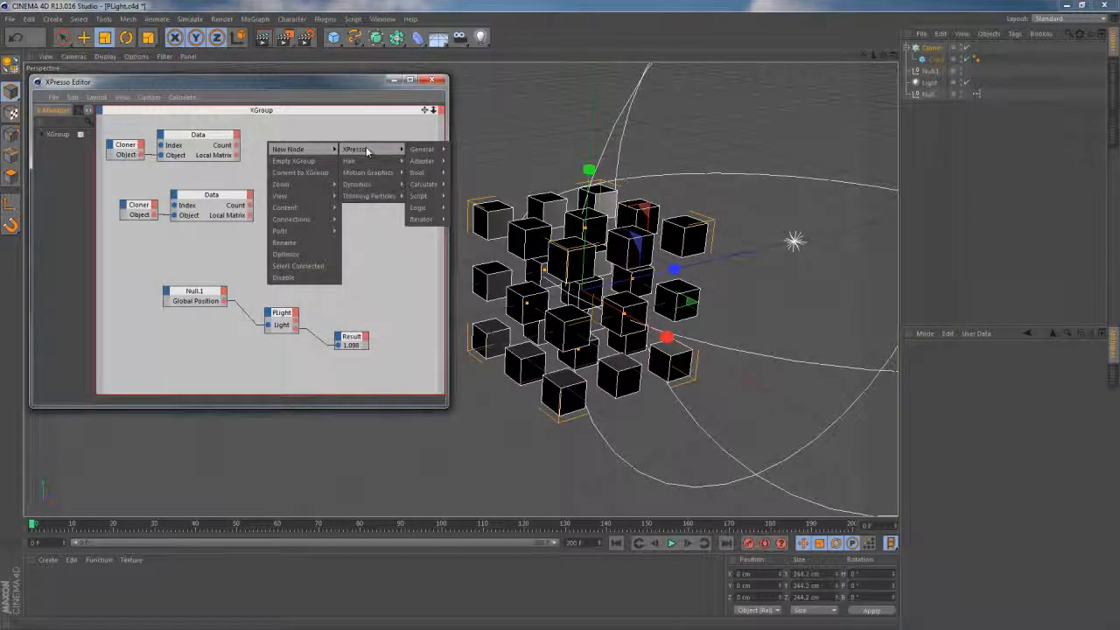
pyautogui.moveTo(420, 184)
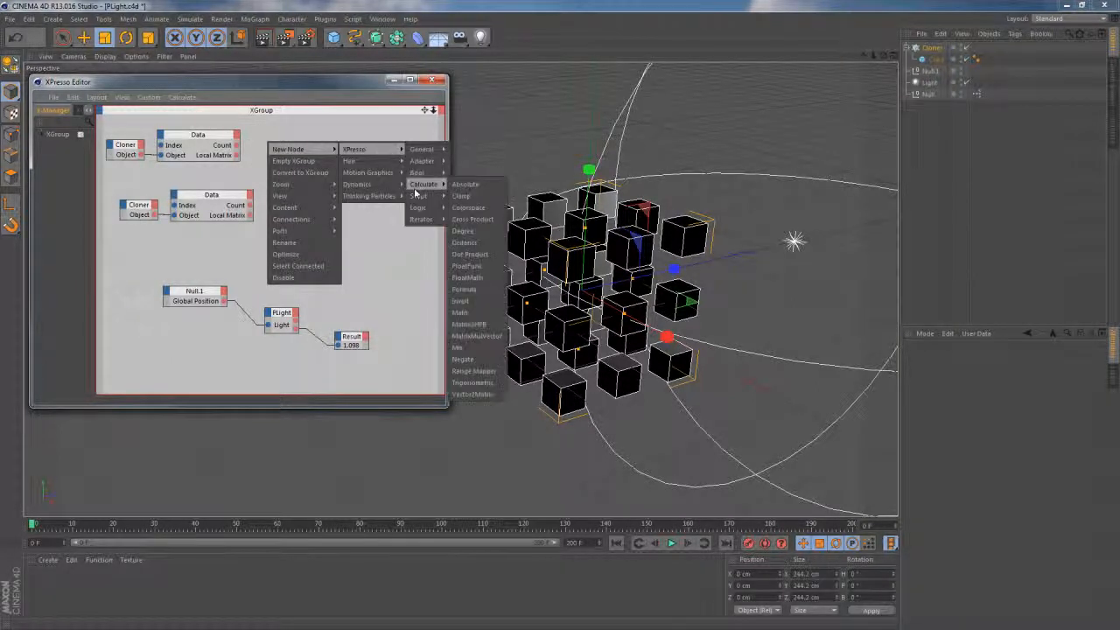
pyautogui.click(463, 313)
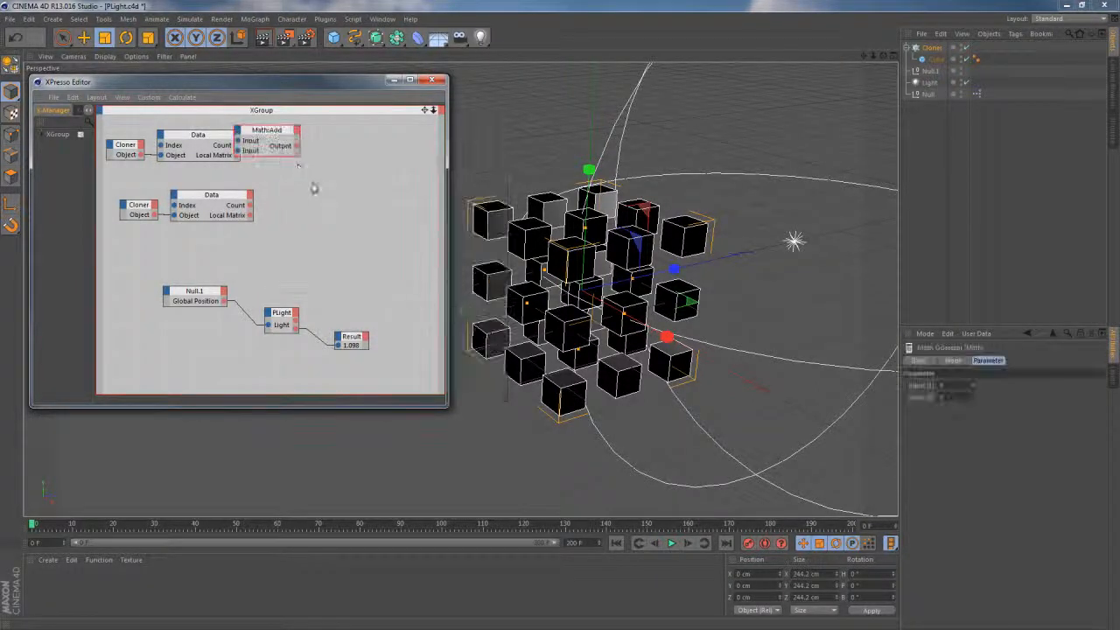
pyautogui.moveTo(317, 142); pyautogui.dragTo(287, 140)
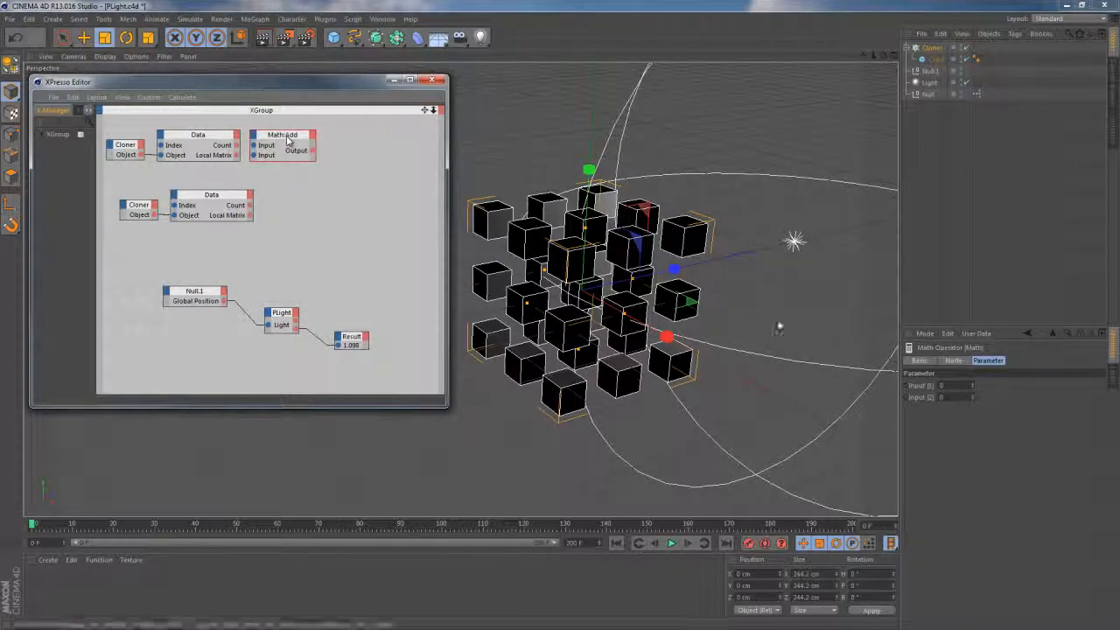
pyautogui.click(954, 360)
pyautogui.click(971, 385)
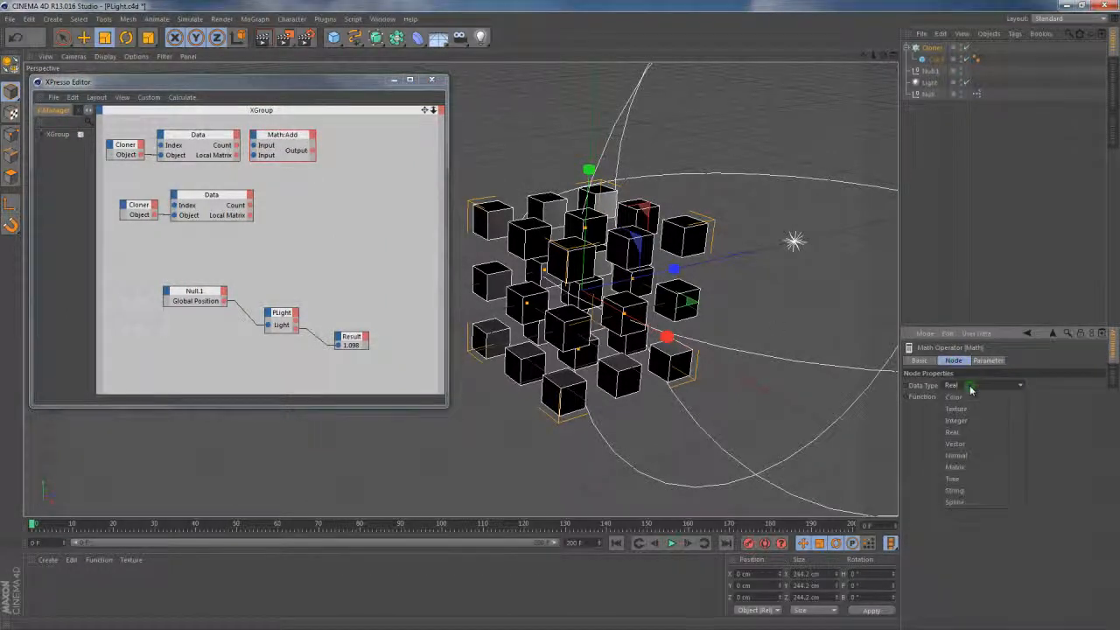
pyautogui.click(974, 392)
pyautogui.click(972, 396)
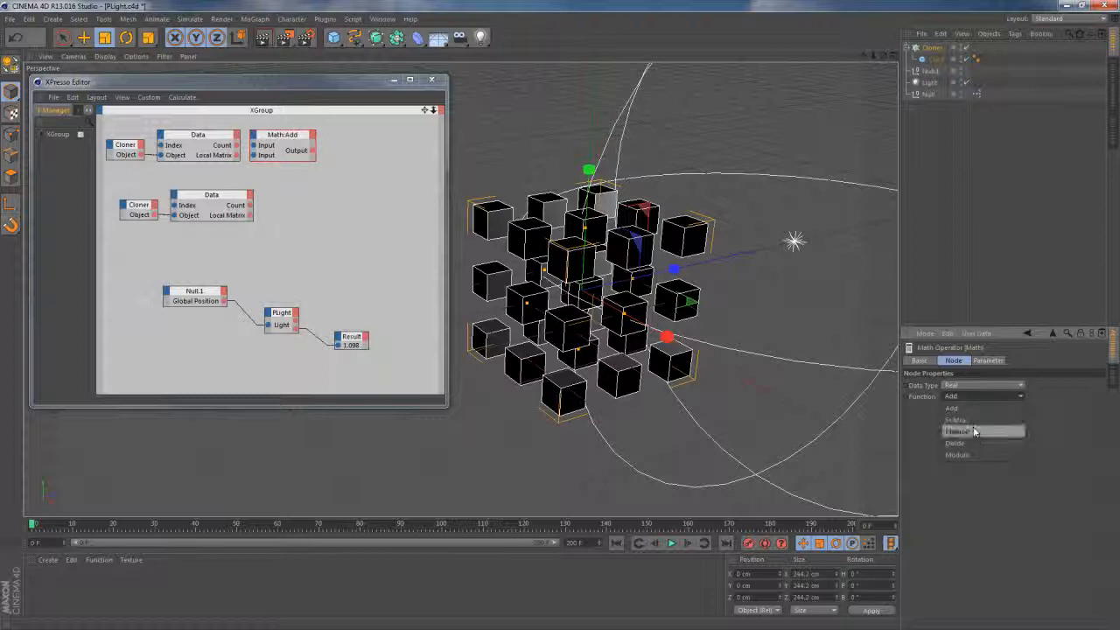
pyautogui.click(963, 429)
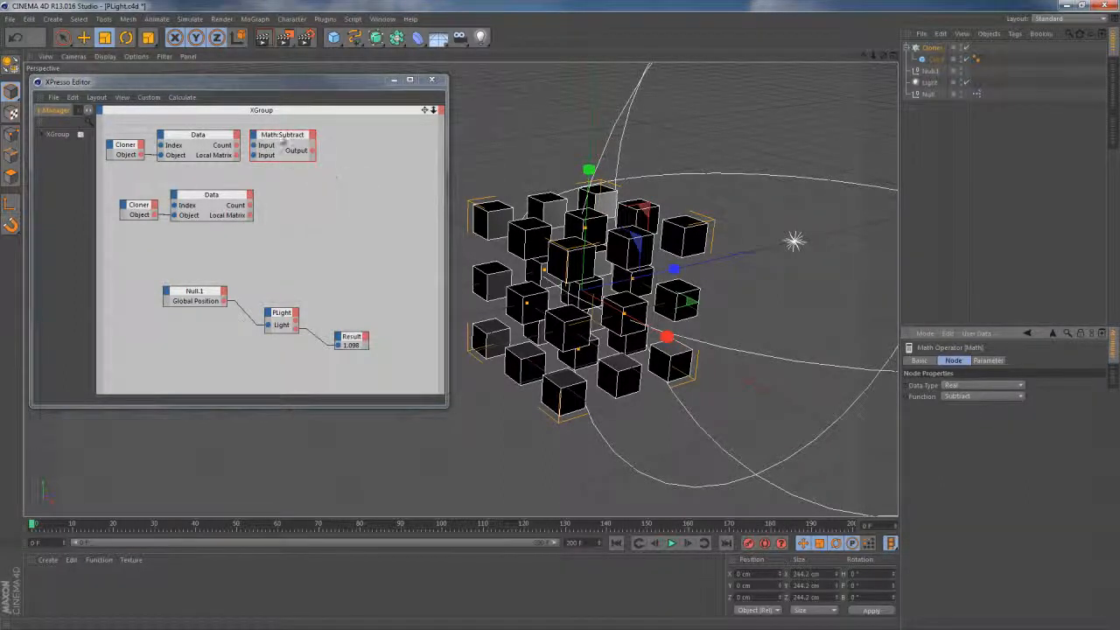
# Connect the upper Data node's Count output to the Math node's first input and set its Input [2] to 1
pyautogui.moveTo(280, 135); pyautogui.dragTo(259, 147)
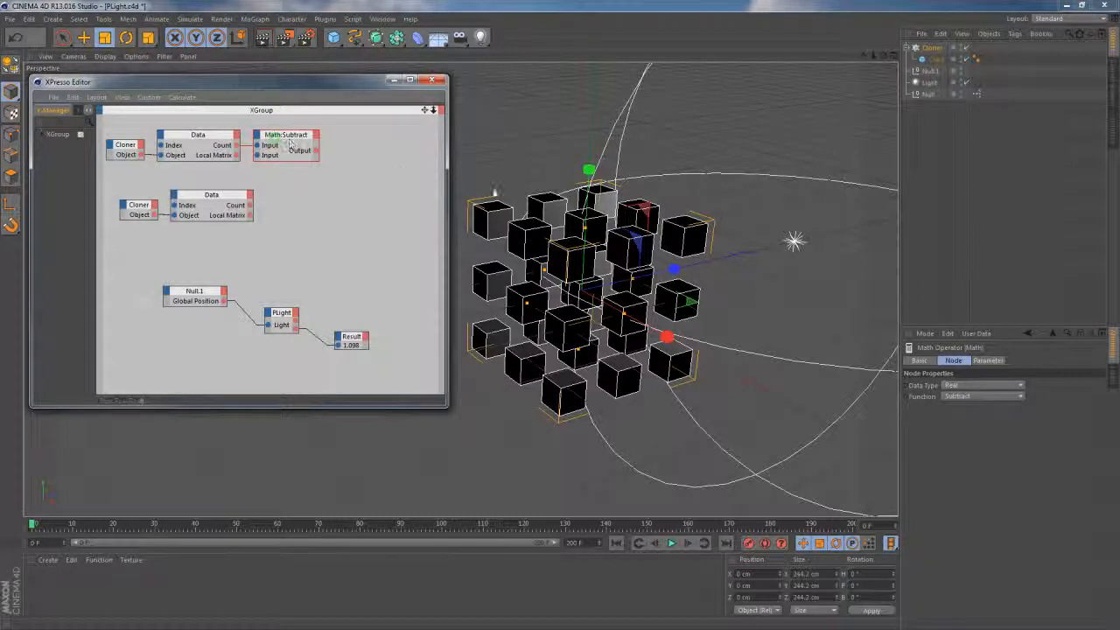
pyautogui.click(998, 362)
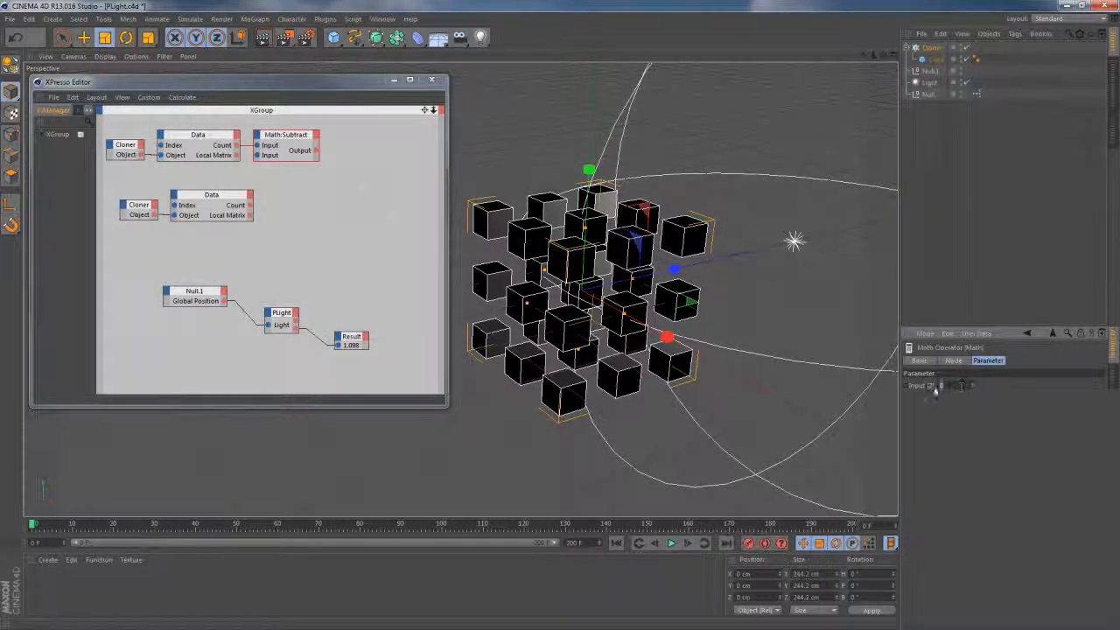
pyautogui.write('1')
pyautogui.press('Return')
# Add an Iteration node beside the Math:Subtract node and connect the subtraction's Output to Iteration End
pyautogui.rightClick(359, 145)
pyautogui.moveTo(385, 149)
pyautogui.moveTo(451, 148)
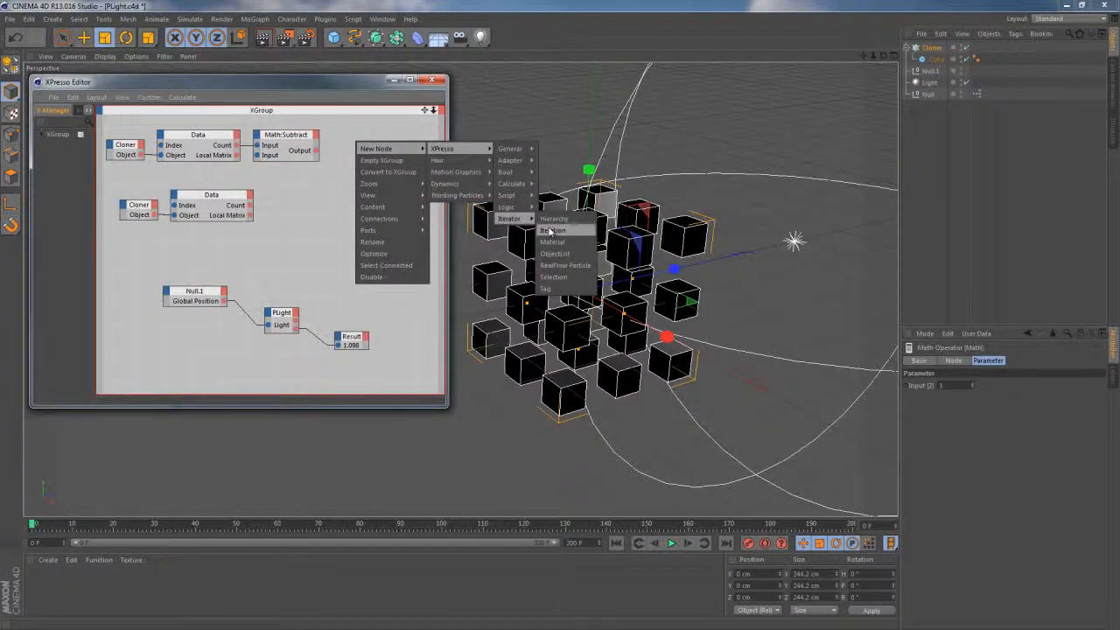
pyautogui.click(547, 221)
pyautogui.moveTo(359, 131); pyautogui.dragTo(385, 134)
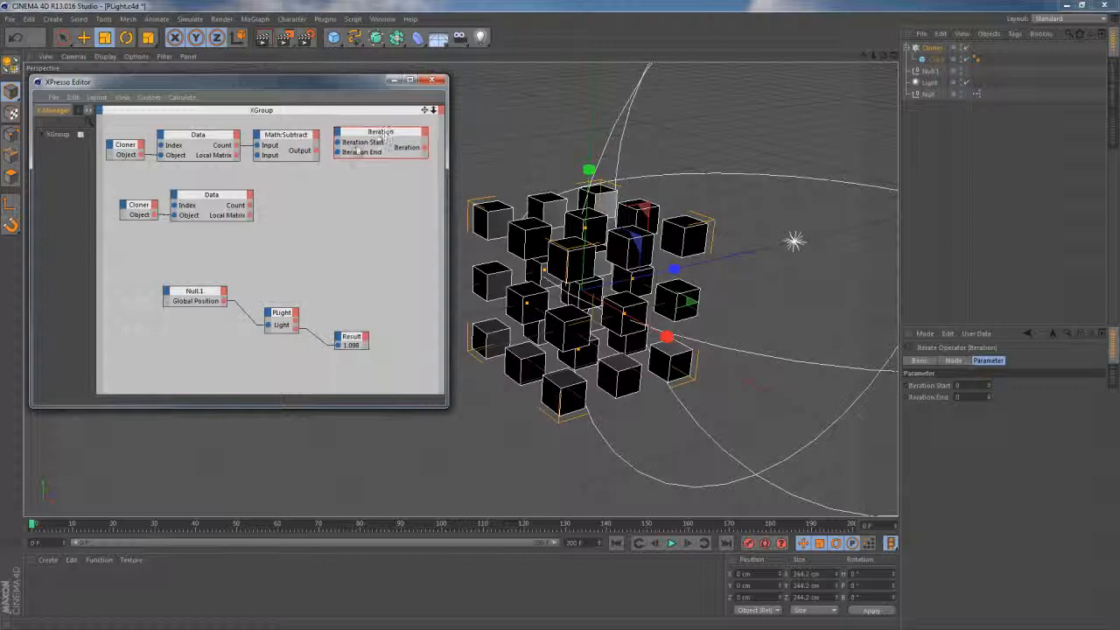
pyautogui.moveTo(316, 151); pyautogui.dragTo(338, 153)
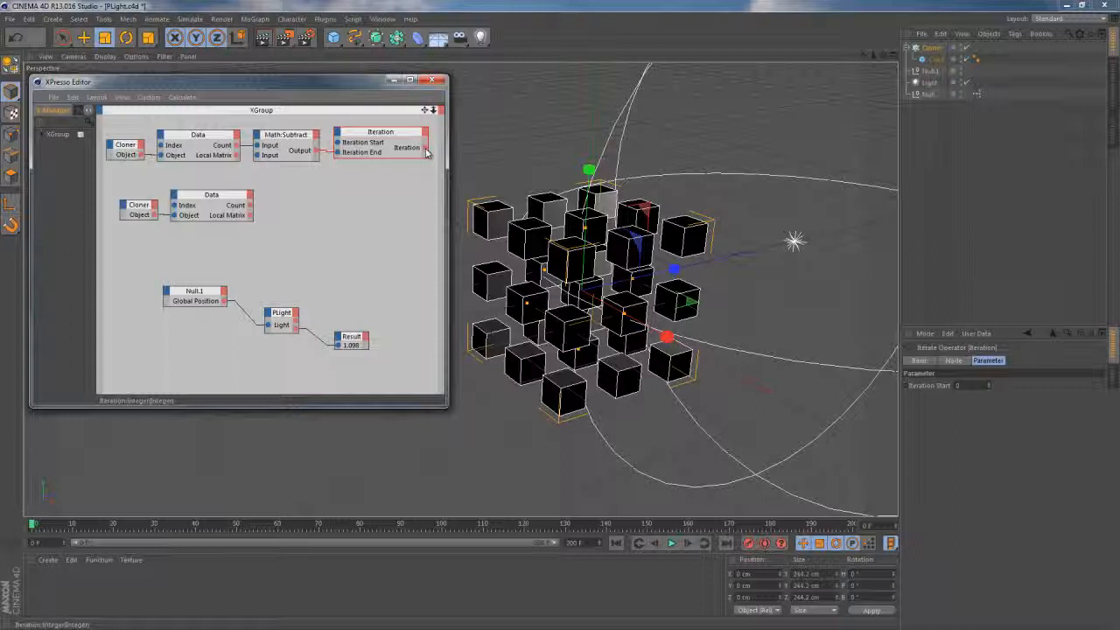
# Connect the Iteration output to the lower Data node's Index input and add a Position output port to that Data node
pyautogui.moveTo(425, 148); pyautogui.dragTo(174, 205)
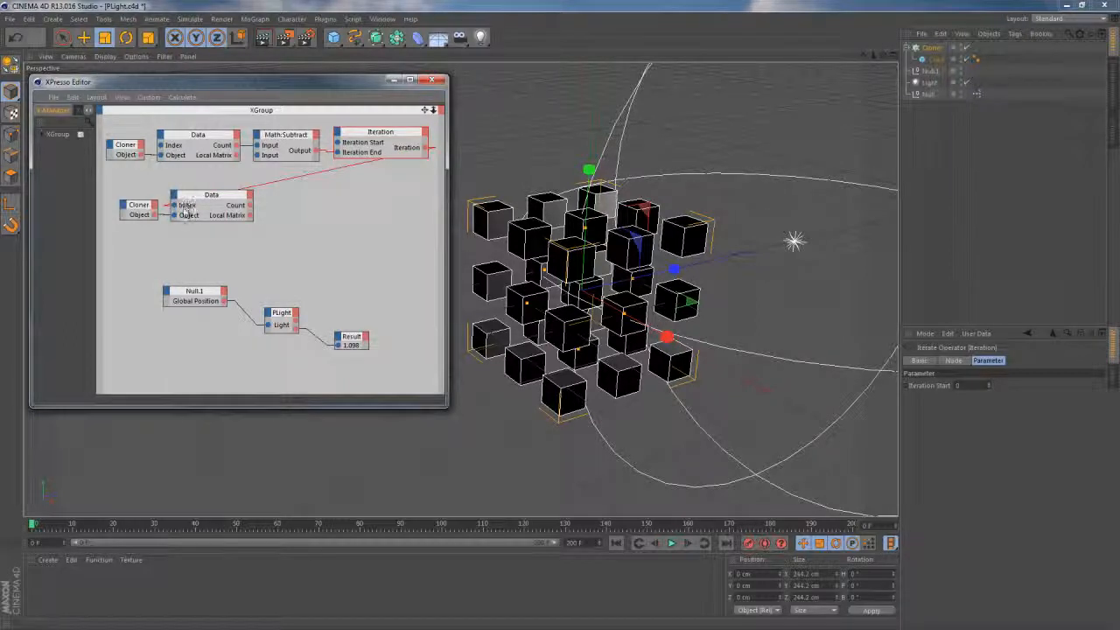
pyautogui.click(250, 196)
pyautogui.click(267, 249)
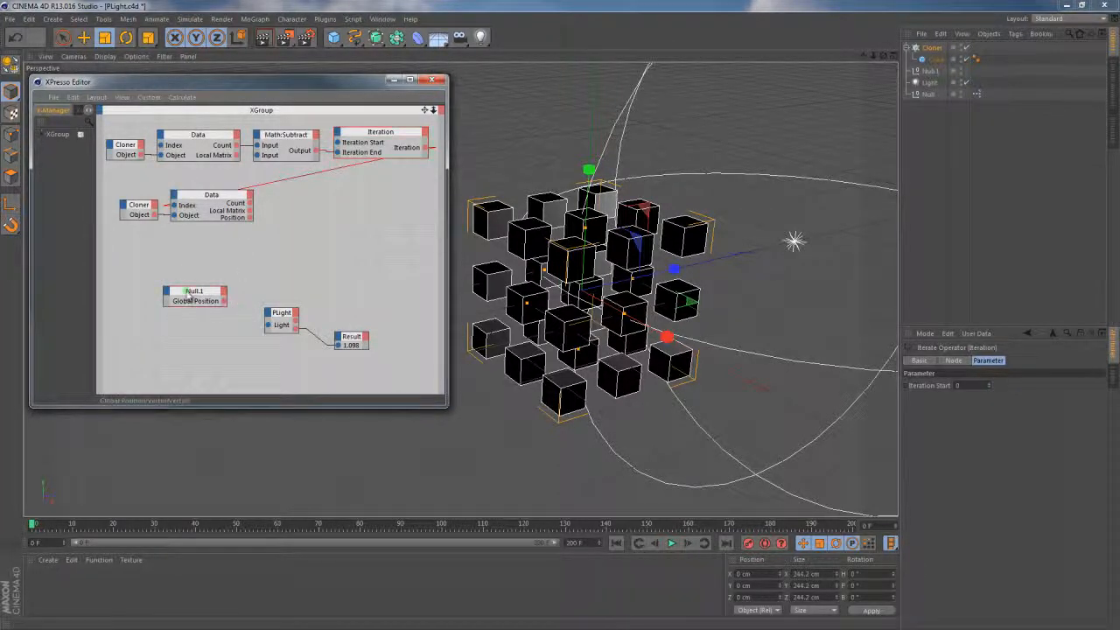
# Delete Null.1 from both the graph and the scene, and connect the lower Data node's Position output to the PLight node's input
pyautogui.click(187, 297)
pyautogui.click(937, 70)
pyautogui.press('Delete')
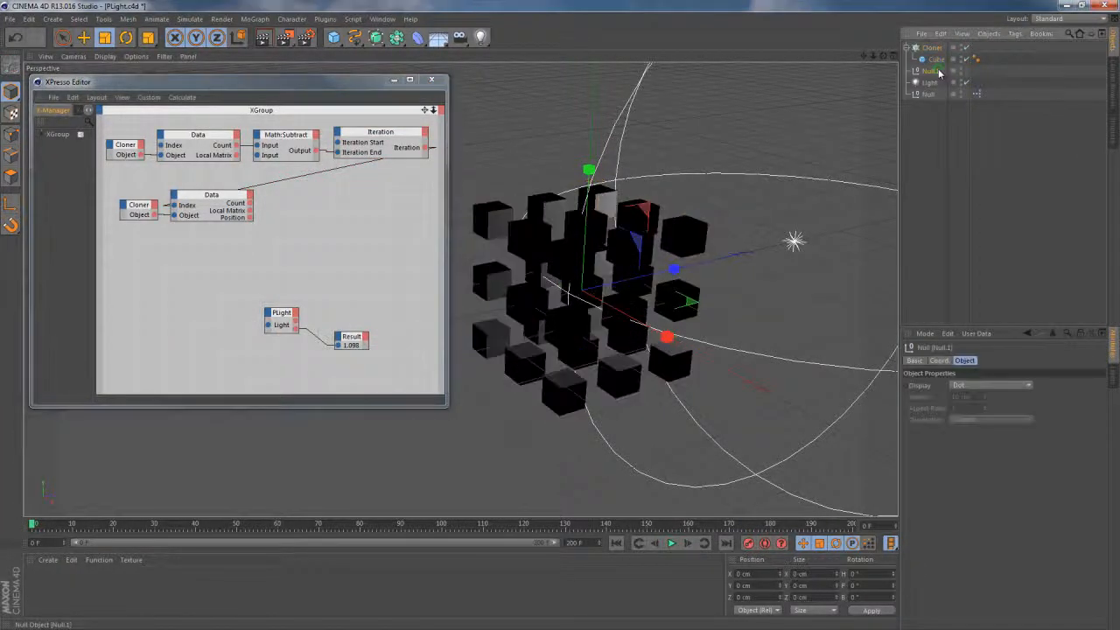
pyautogui.moveTo(251, 220); pyautogui.dragTo(279, 312)
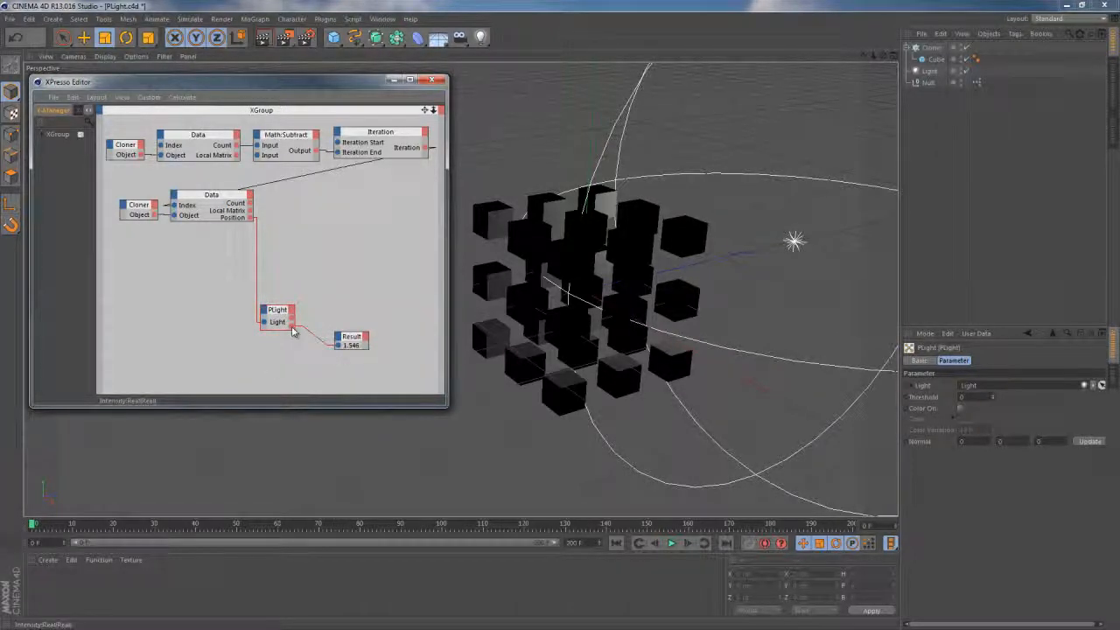
# Add a Compare node below the PLight node and connect PLight's Intensity output to its Input 1
pyautogui.rightClick(256, 368)
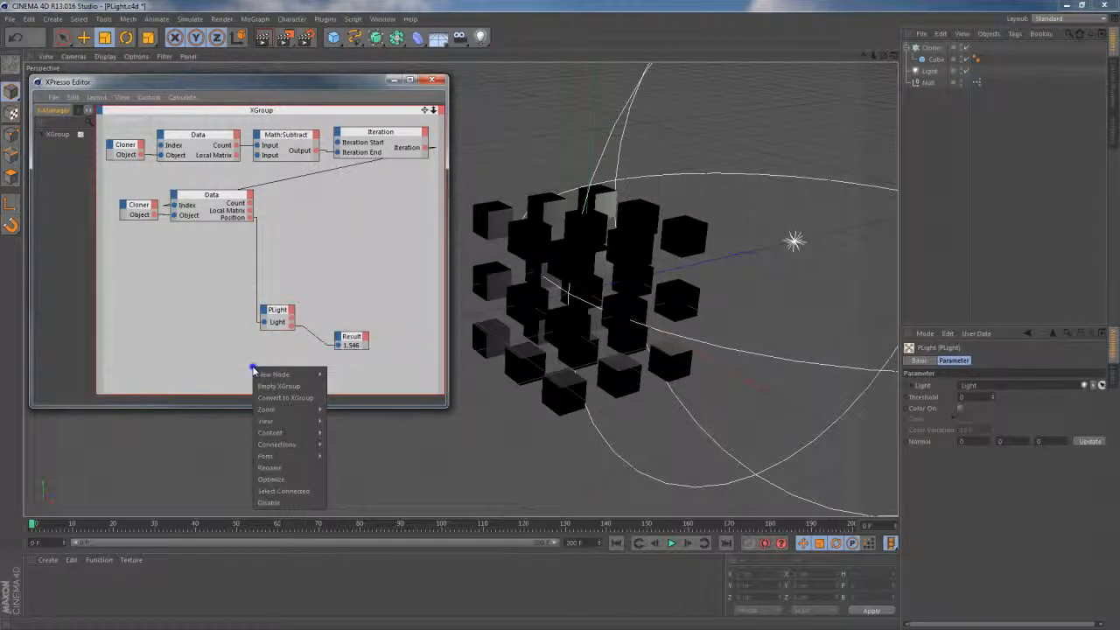
pyautogui.moveTo(271, 374)
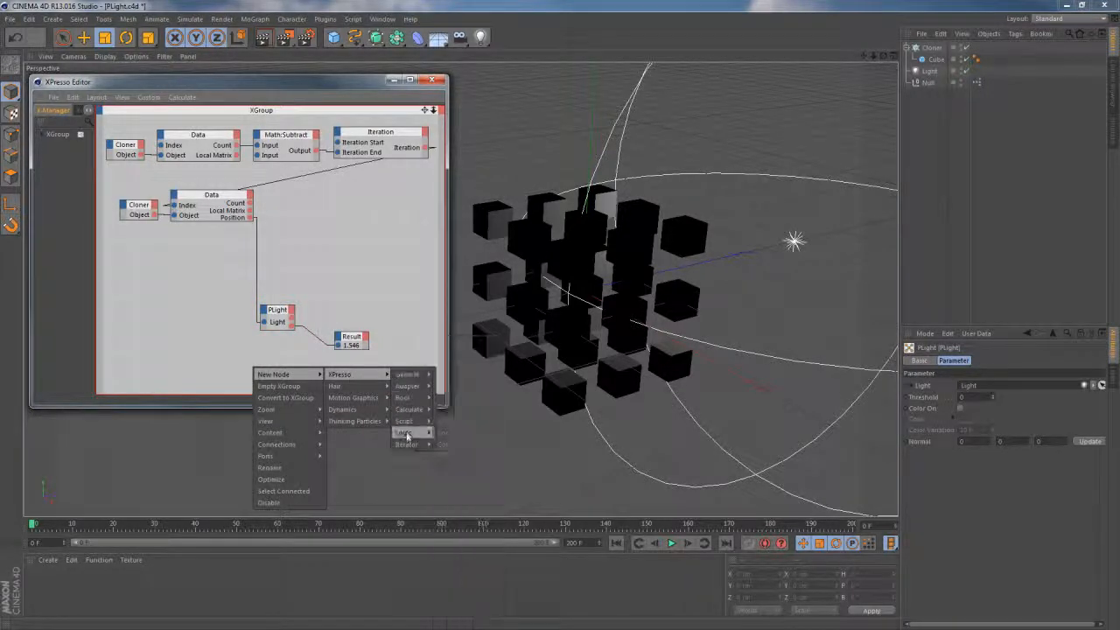
pyautogui.click(451, 443)
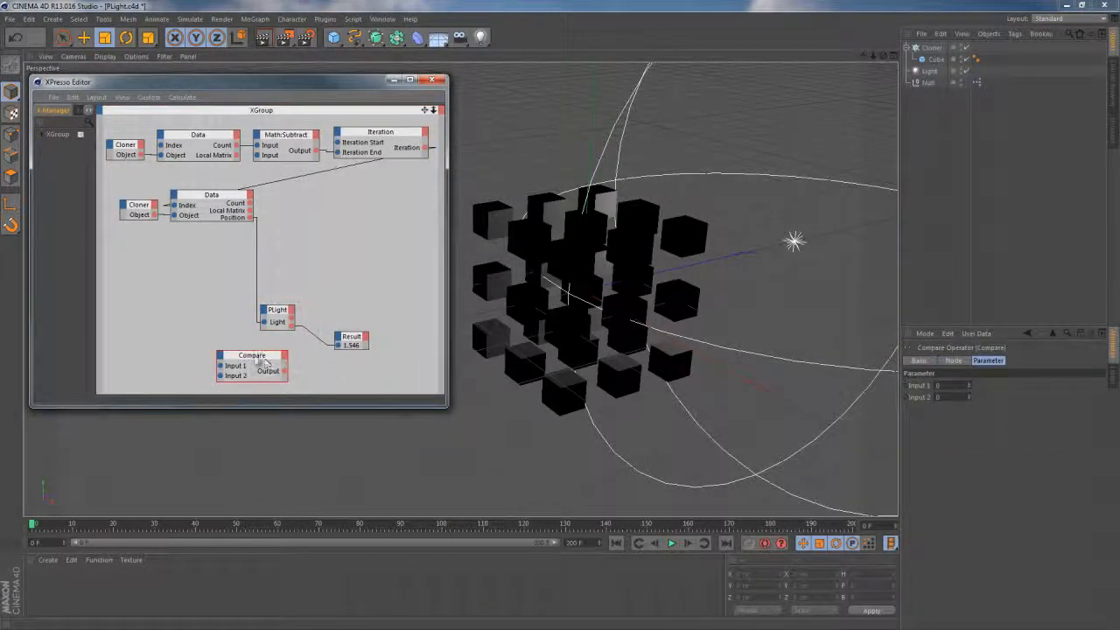
pyautogui.moveTo(226, 360); pyautogui.dragTo(293, 322)
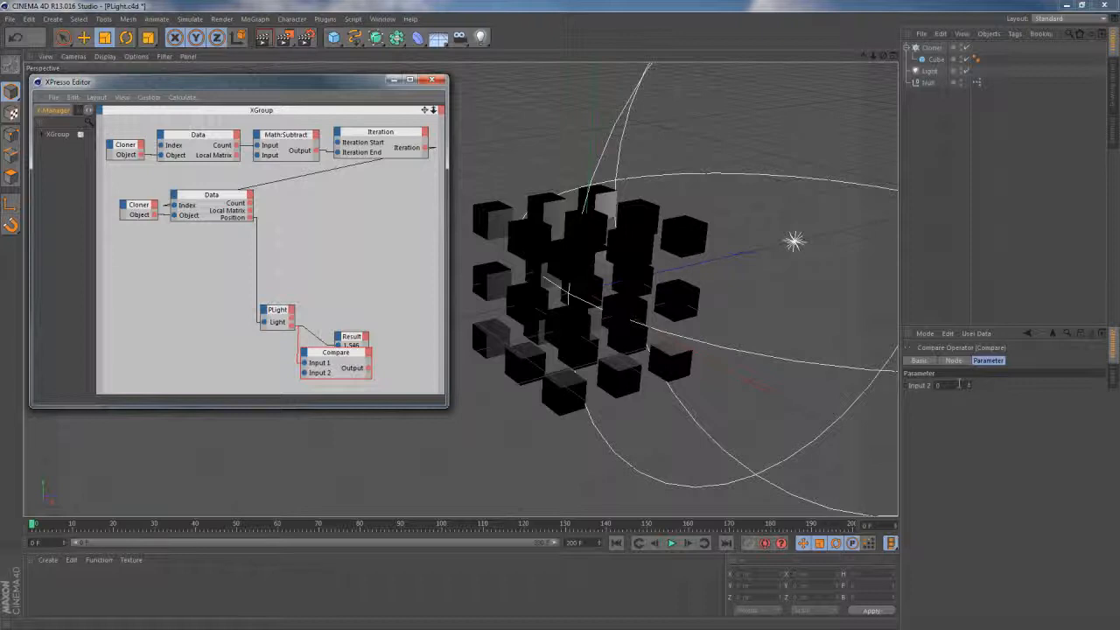
# Set the Compare node's Input 2 to 2 and its function to >, and move the Result node clear of it
pyautogui.click(959, 383)
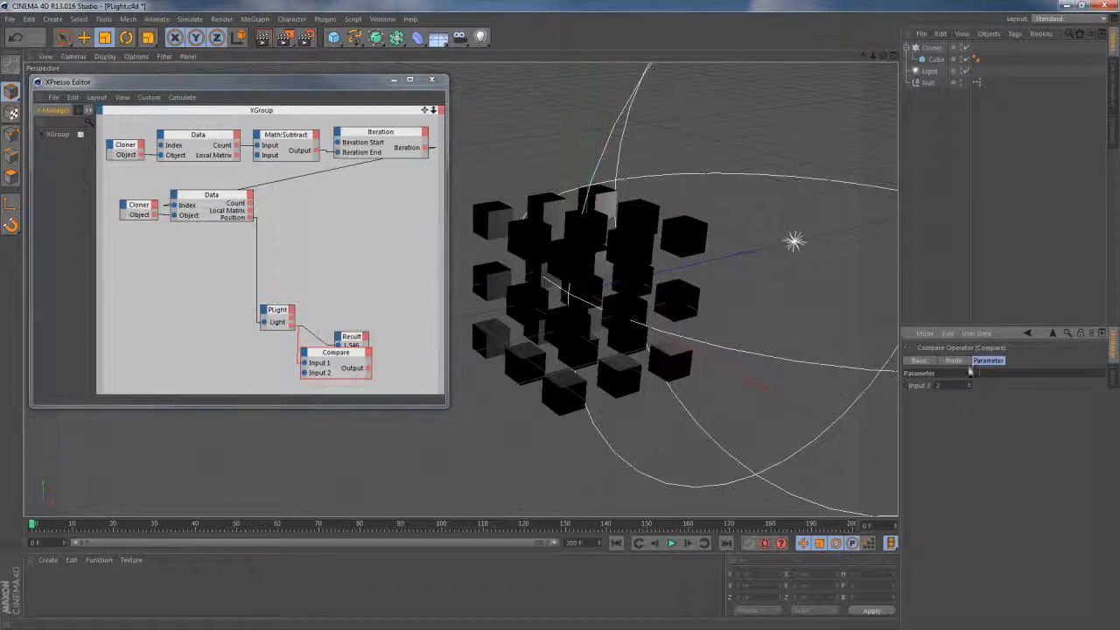
pyautogui.write('2')
pyautogui.click(959, 362)
pyautogui.click(961, 397)
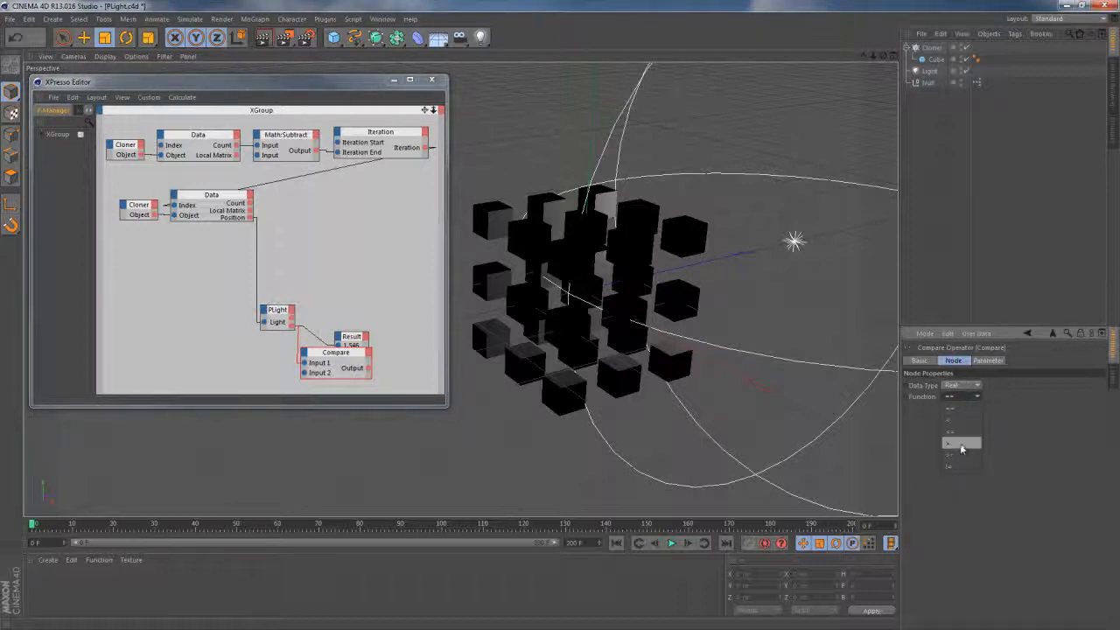
pyautogui.click(958, 443)
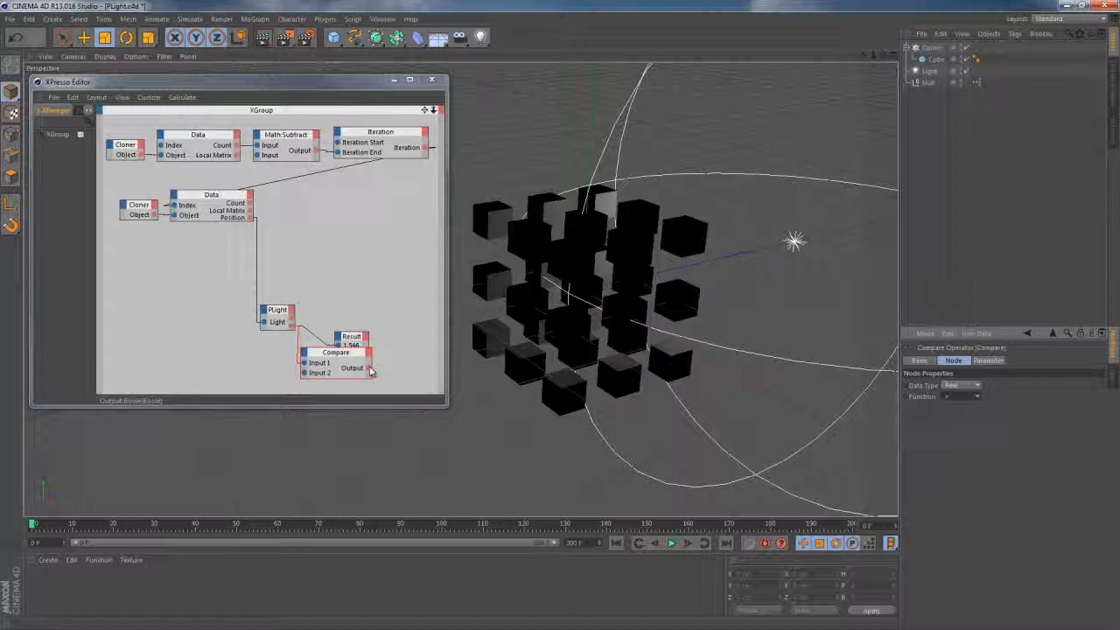
pyautogui.moveTo(352, 342)
pyautogui.mouseDown()
pyautogui.moveTo(344, 319)
pyautogui.moveTo(335, 330)
pyautogui.mouseUp()
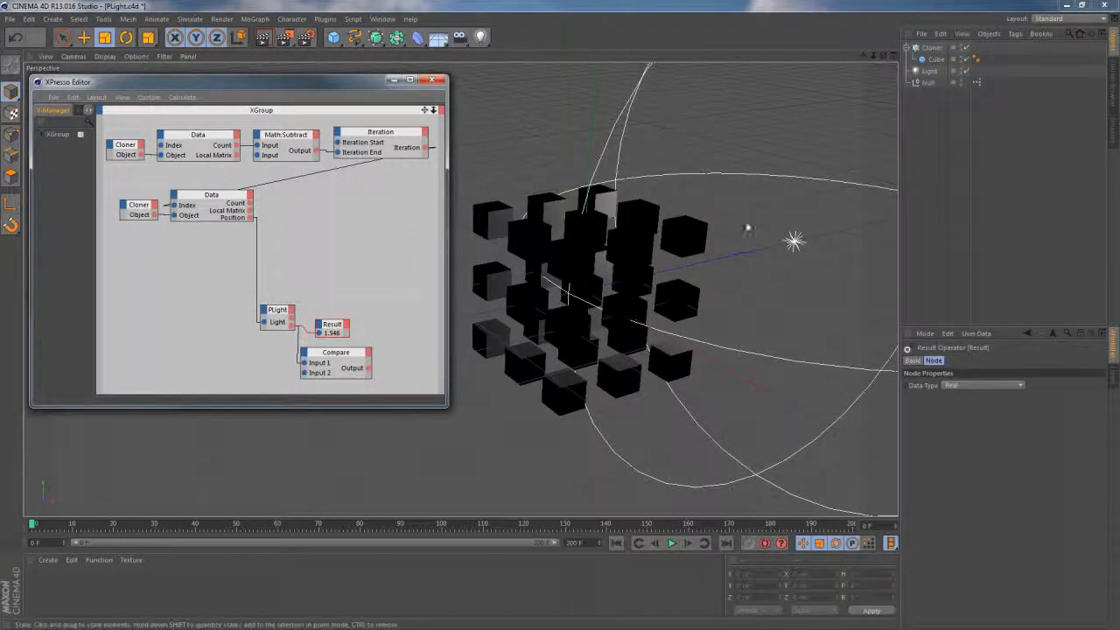
# Mark the Cloner's upper clone nearest the light with the MoGraph Selection tool to create a selection tag
pyautogui.click(591, 288)
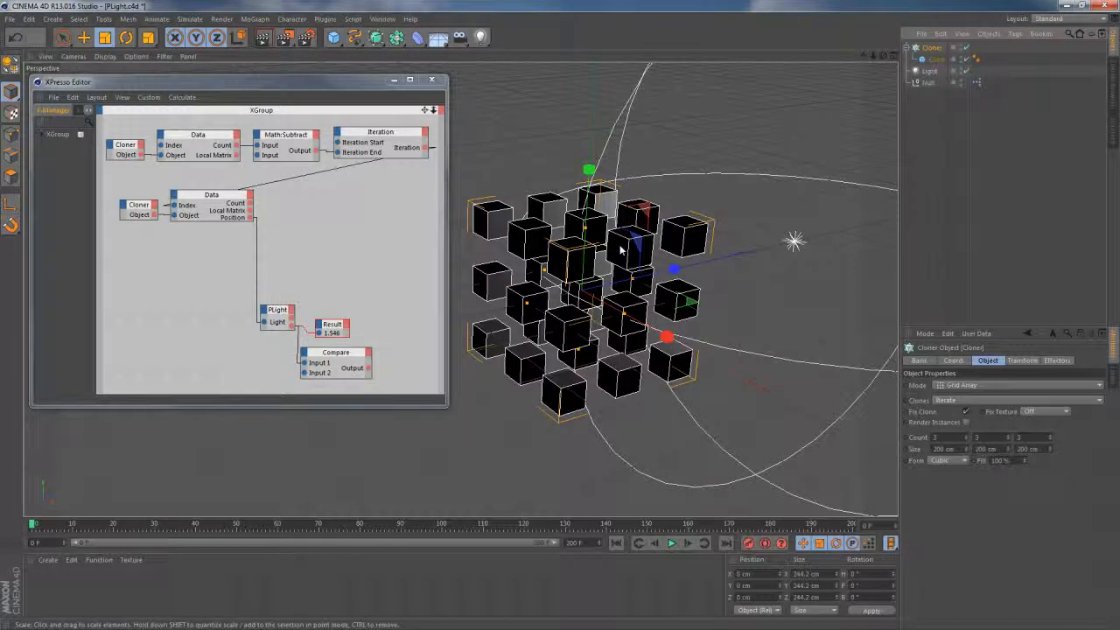
pyautogui.click(255, 18)
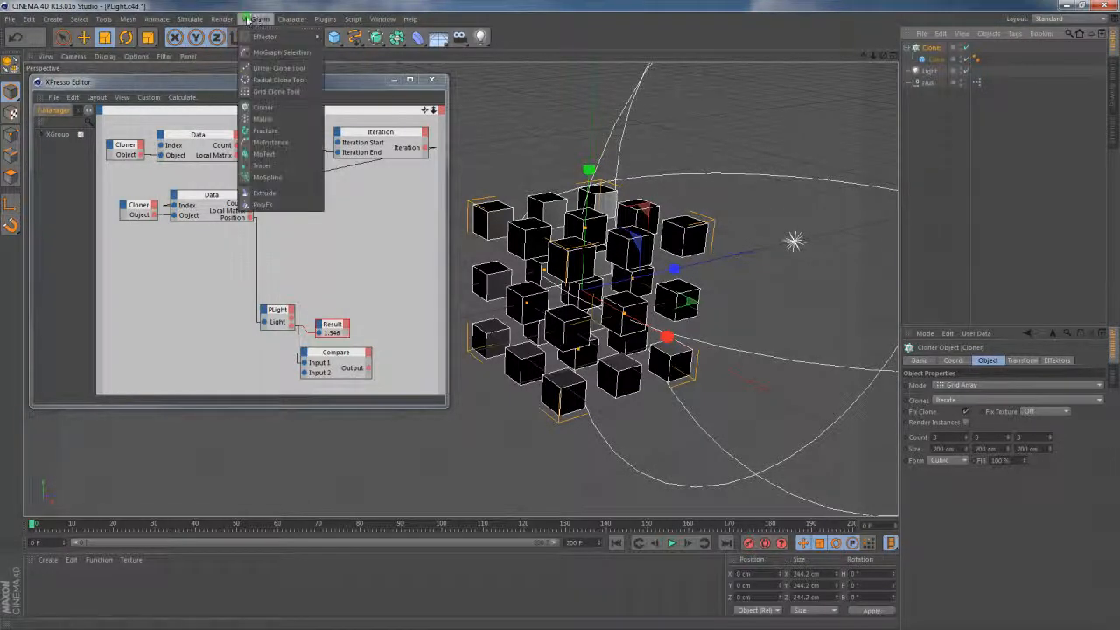
pyautogui.click(274, 53)
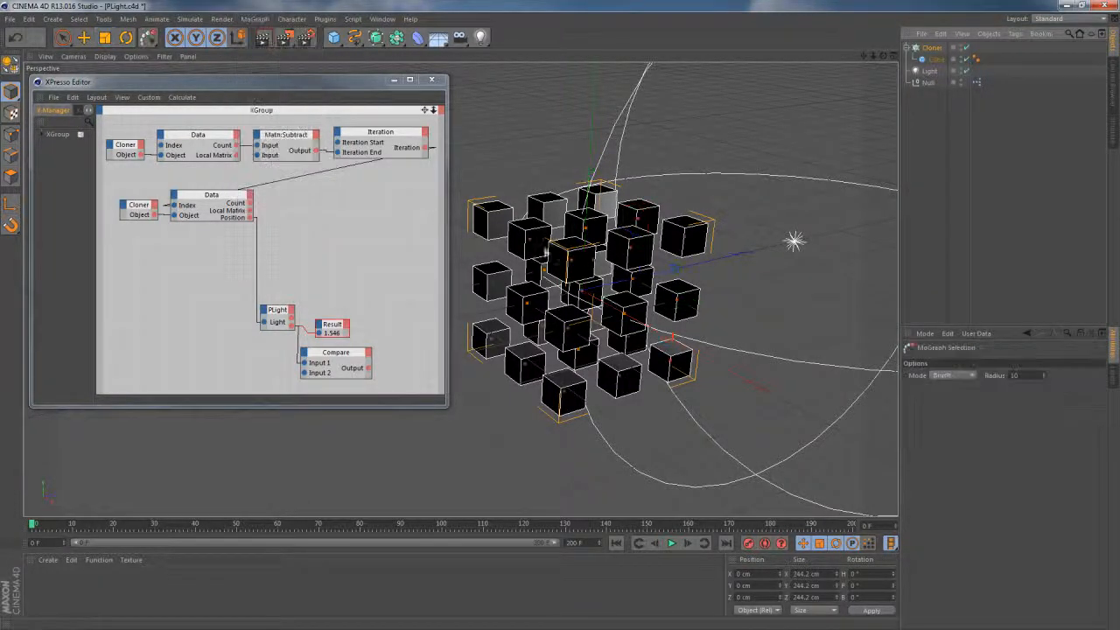
pyautogui.click(687, 238)
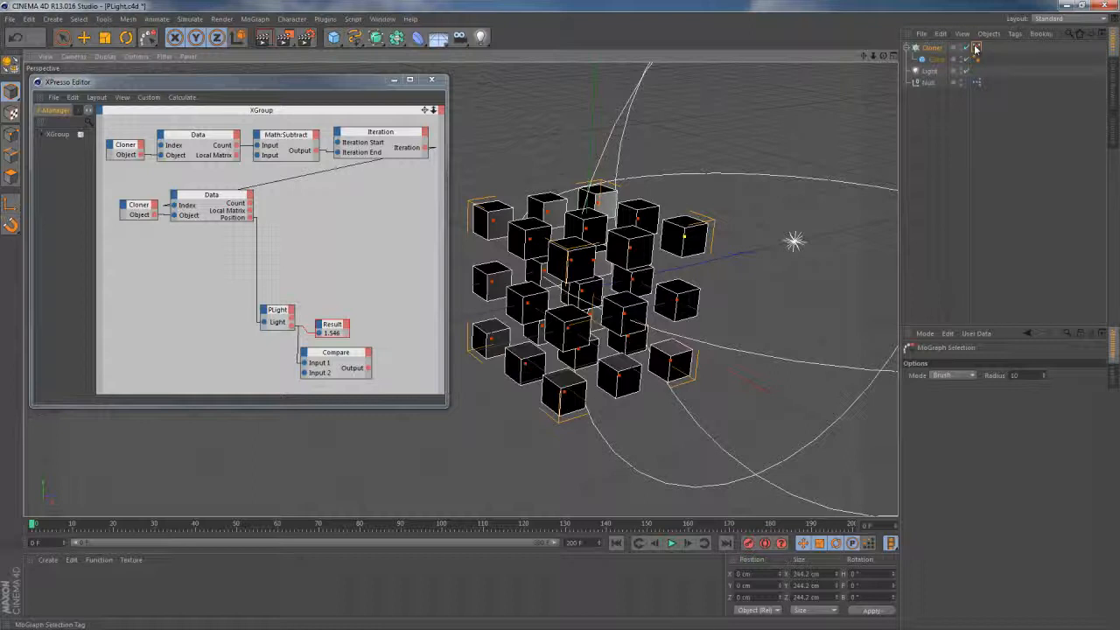
# Bring the Cloner's MoGraph Selection tag into the graph beside the lower Data node and add an Object output port to it
pyautogui.moveTo(976, 47); pyautogui.dragTo(300, 203)
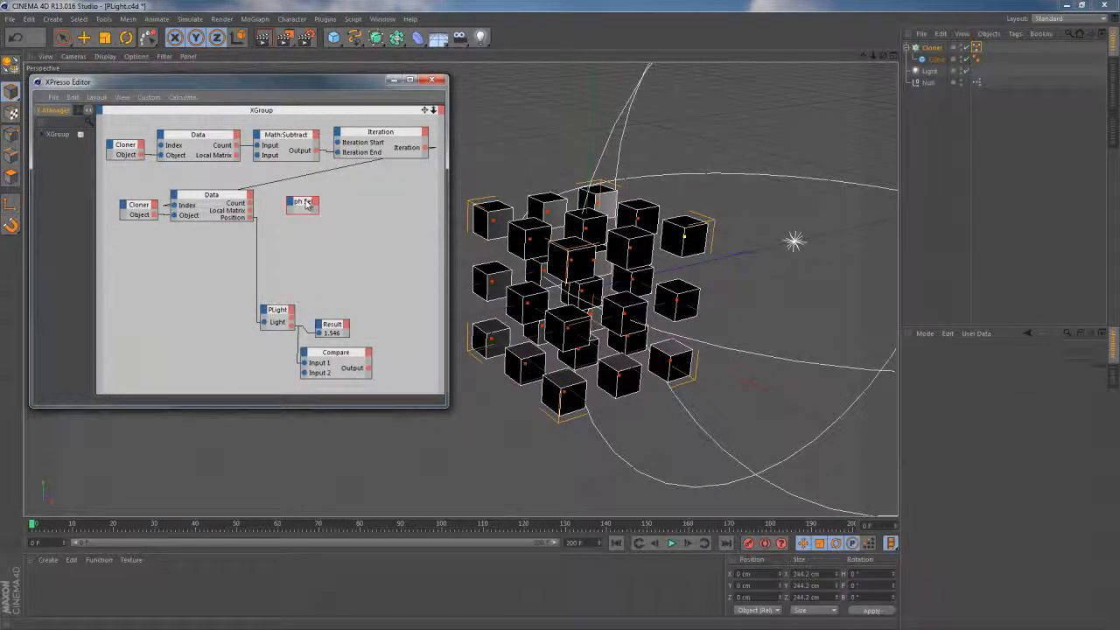
pyautogui.moveTo(312, 204); pyautogui.dragTo(284, 197)
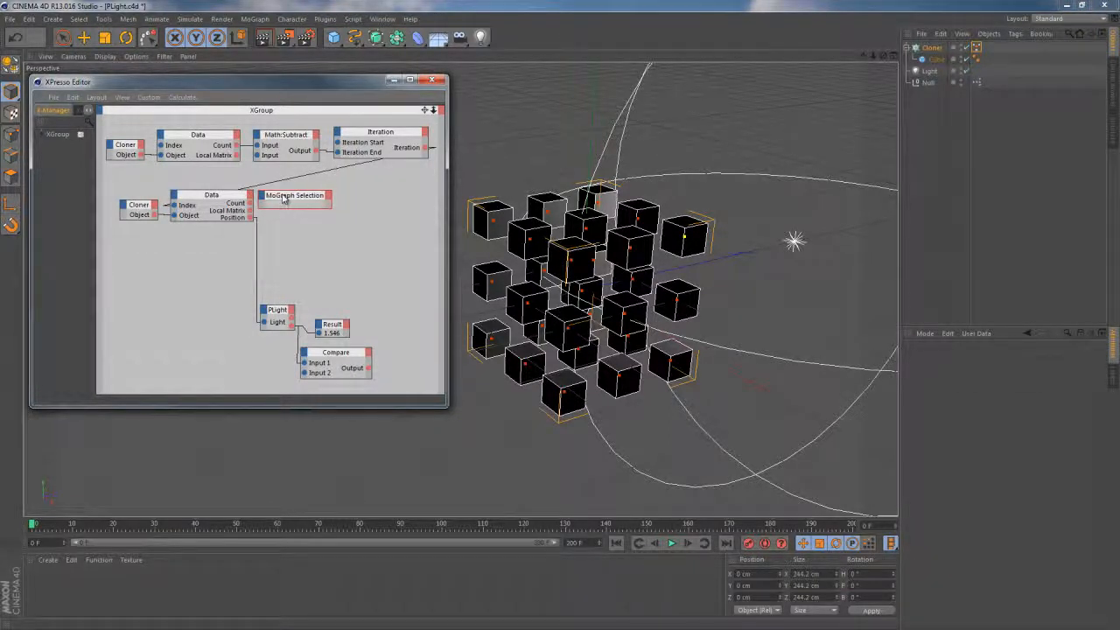
pyautogui.click(330, 196)
pyautogui.click(346, 208)
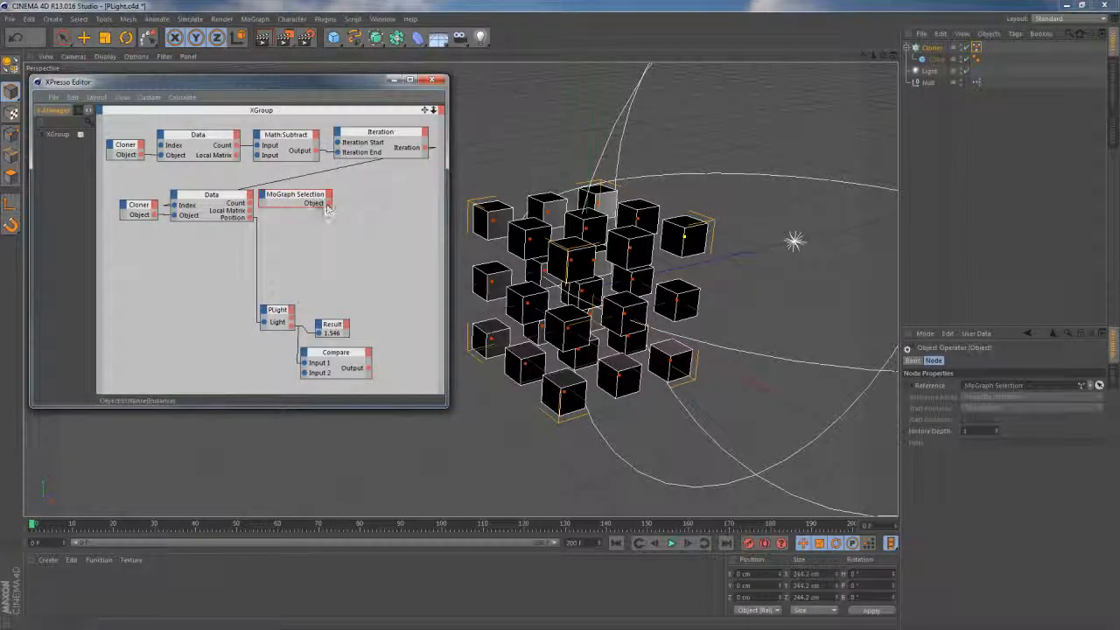
pyautogui.moveTo(313, 199); pyautogui.dragTo(315, 201)
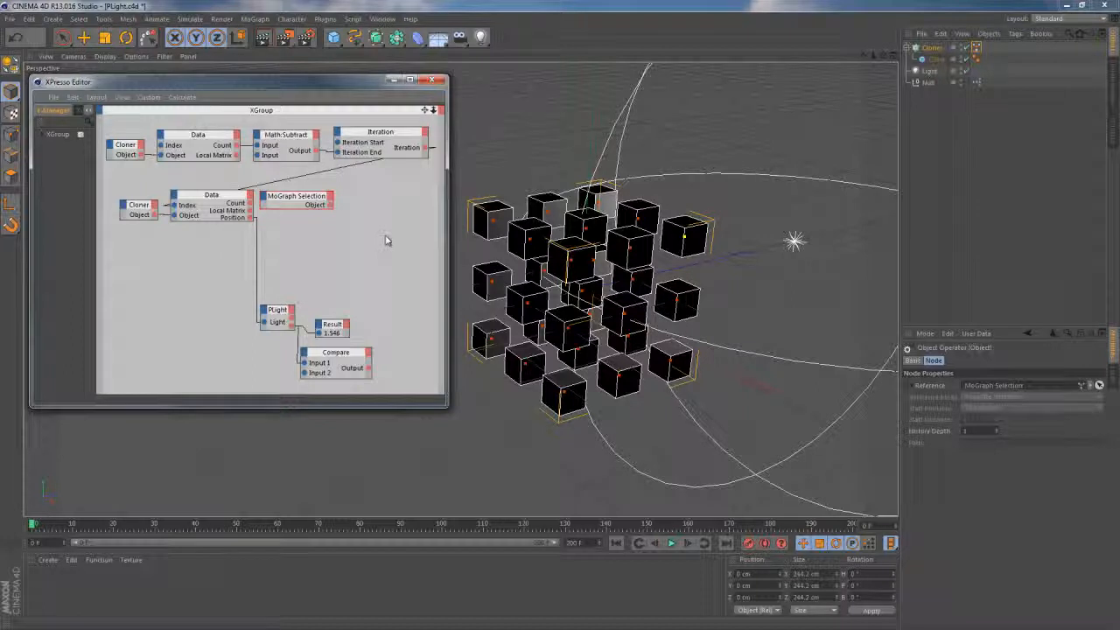
# Add a Motion Graphics MoGraph Selection node and place it below and to the right of the selection tag's node
pyautogui.rightClick(329, 236)
pyautogui.moveTo(346, 241)
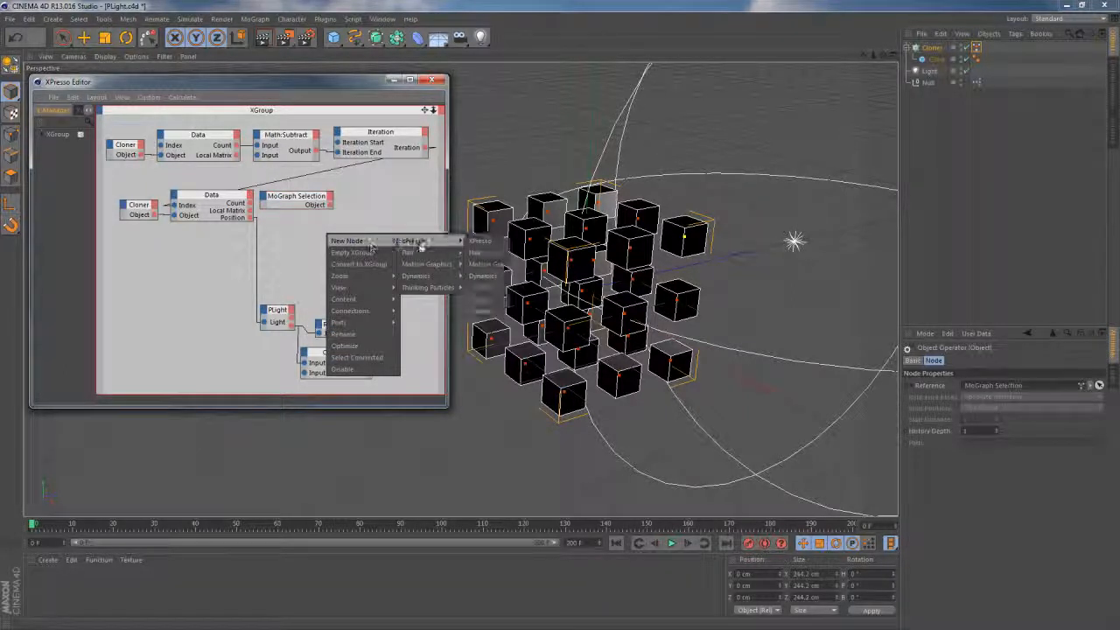
pyautogui.moveTo(437, 265)
pyautogui.click(488, 282)
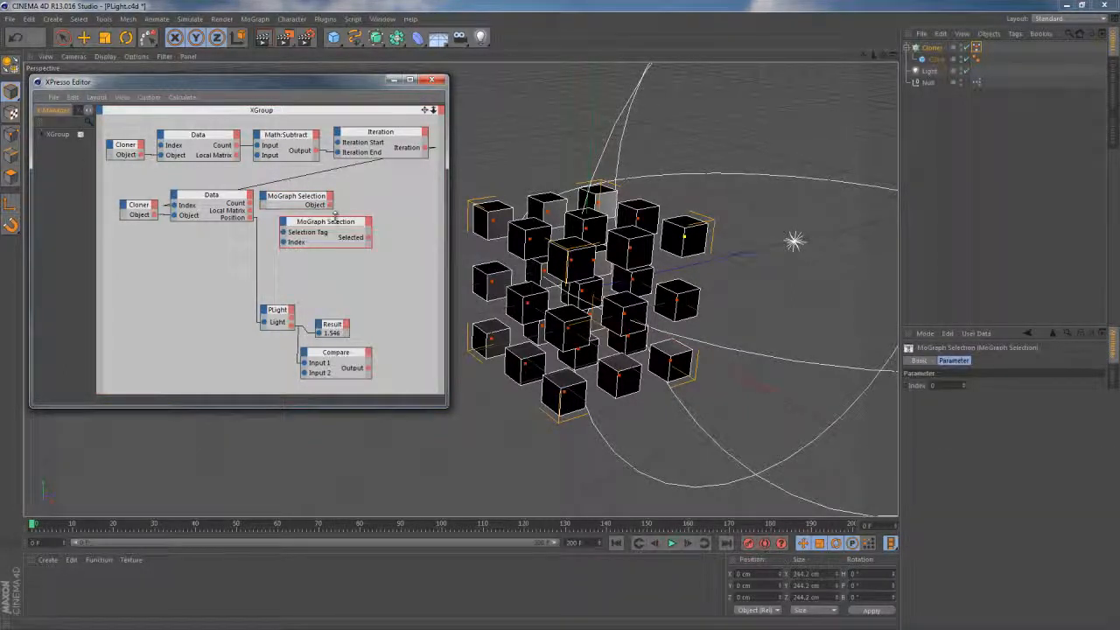
pyautogui.moveTo(330, 226); pyautogui.dragTo(384, 221)
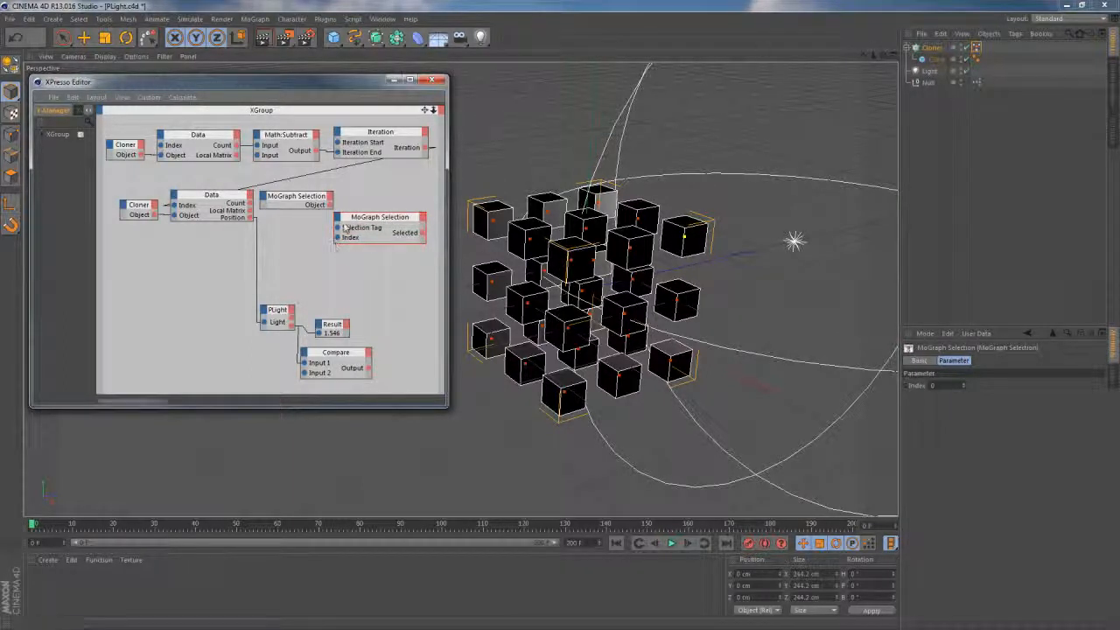
# Add a Select input port to the Motion Graphics MoGraph Selection node and expand the node to show all its ports
pyautogui.click(338, 219)
pyautogui.click(371, 225)
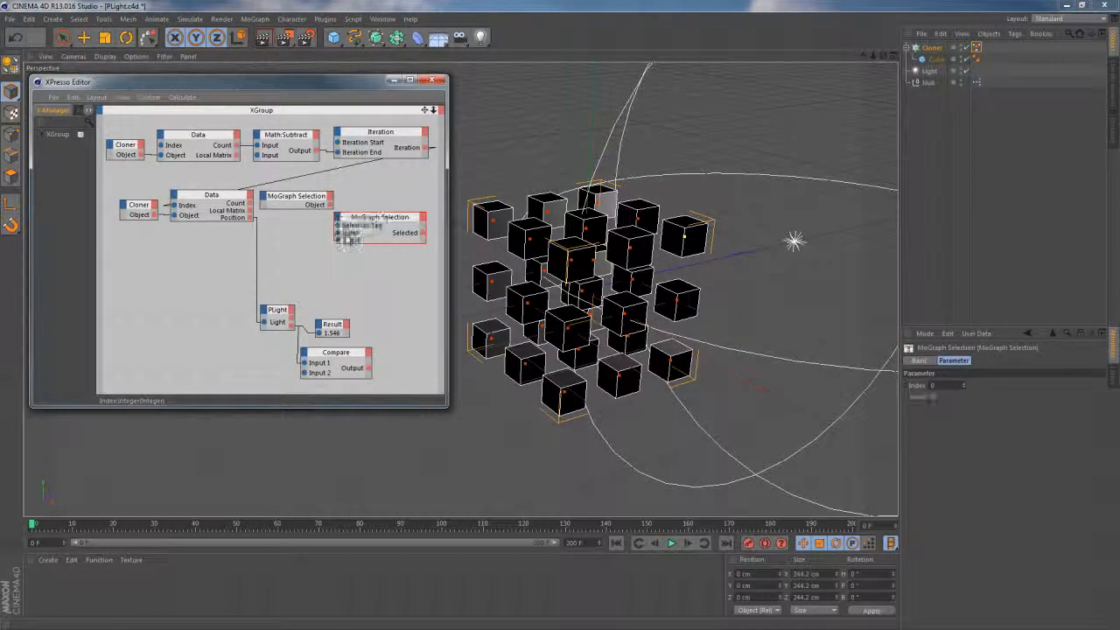
pyautogui.doubleClick(368, 217)
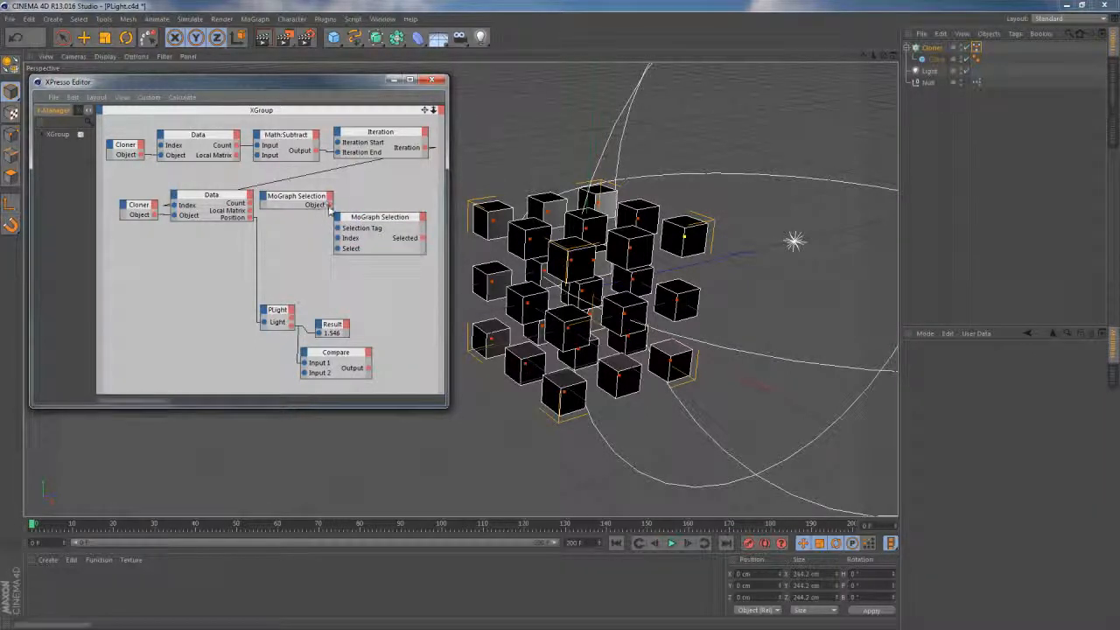
# Wire the selection tag's Object, the Iteration output and the Compare output into the MoGraph Selection node's Selection Tag, Index and Select inputs
pyautogui.moveTo(330, 204); pyautogui.dragTo(337, 227)
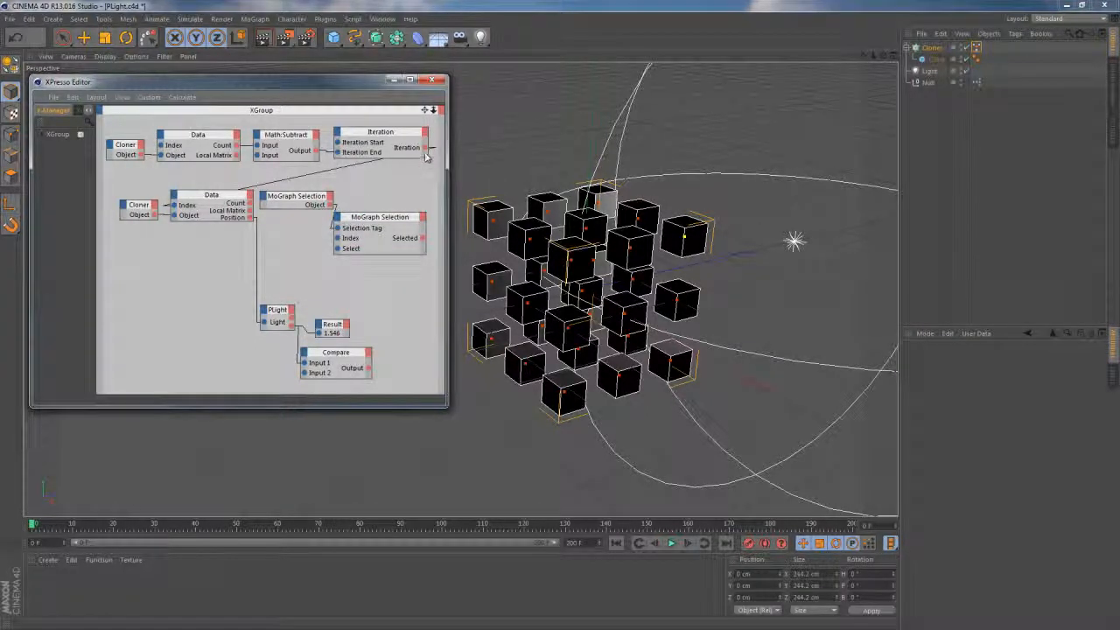
pyautogui.moveTo(427, 148); pyautogui.dragTo(338, 237)
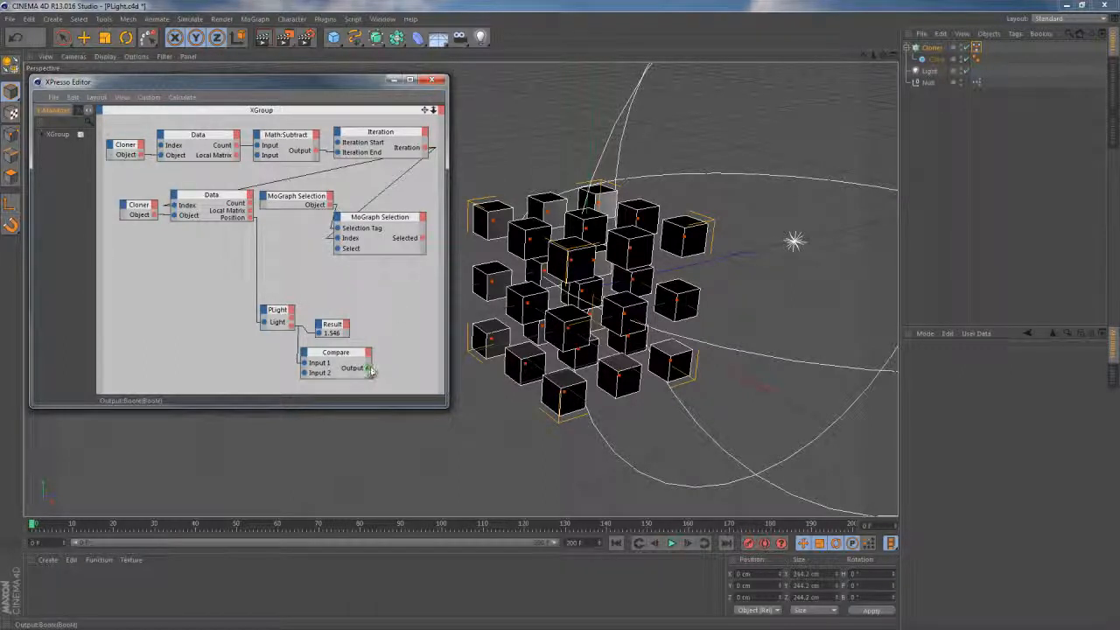
pyautogui.moveTo(369, 369); pyautogui.dragTo(338, 250)
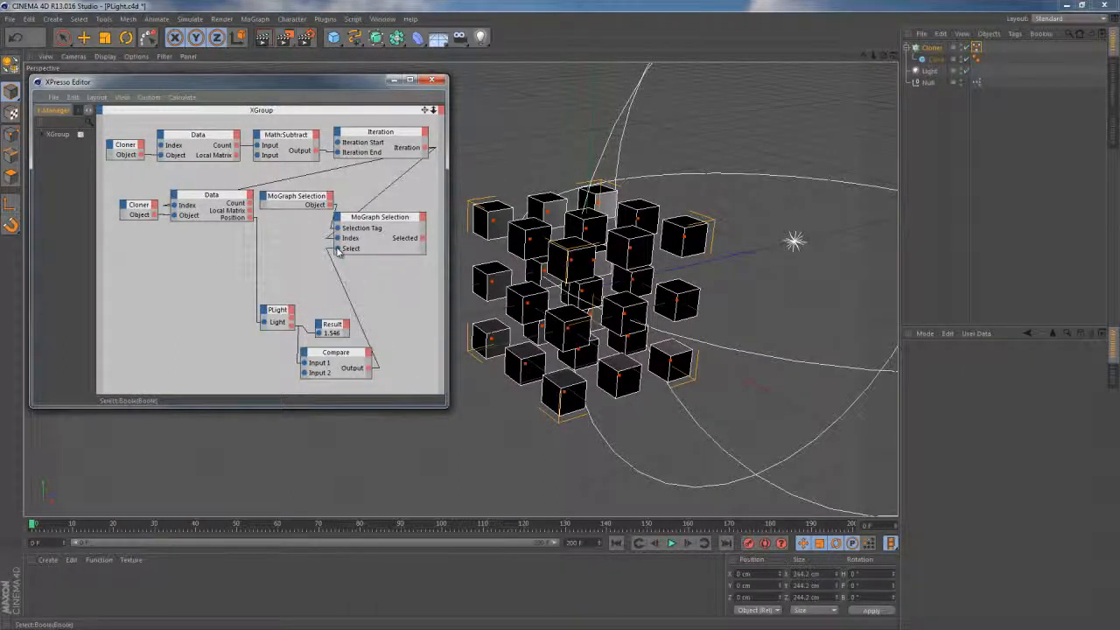
pyautogui.click(388, 227)
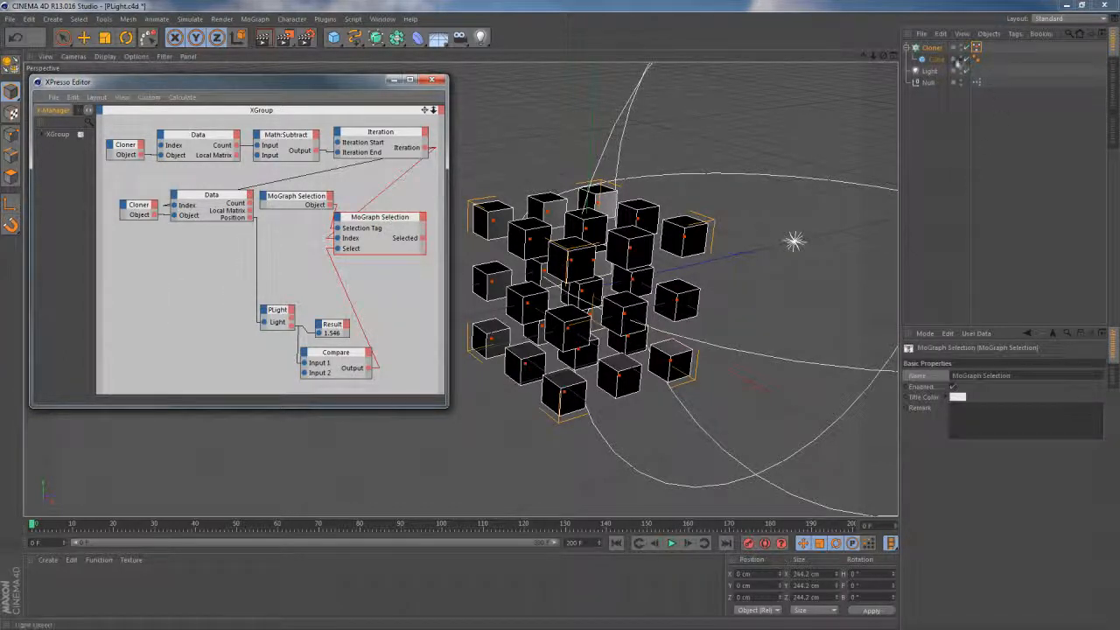
# Add a Plain effector to the Cloner and limit it to the Cloner's MoGraph Selection tag
pyautogui.click(930, 48)
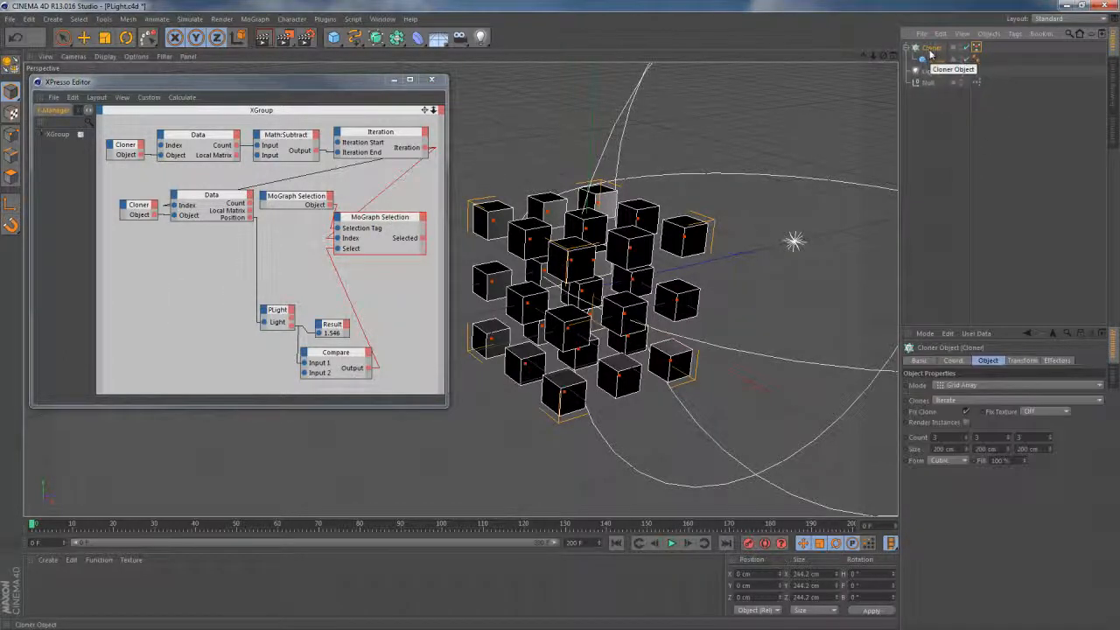
pyautogui.click(254, 18)
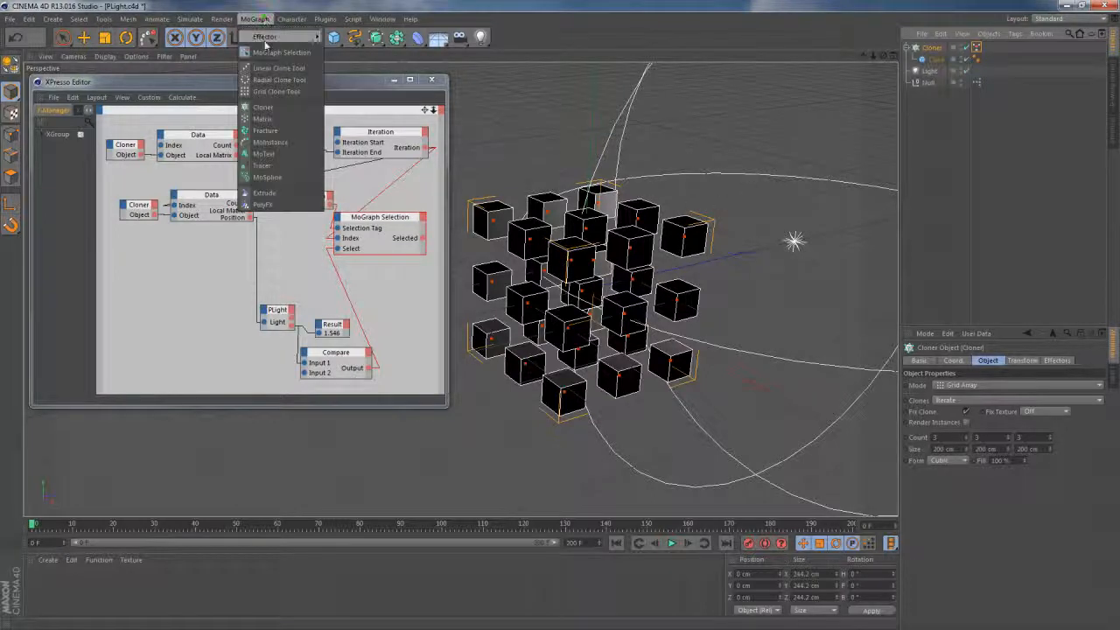
pyautogui.moveTo(265, 39)
pyautogui.click(343, 38)
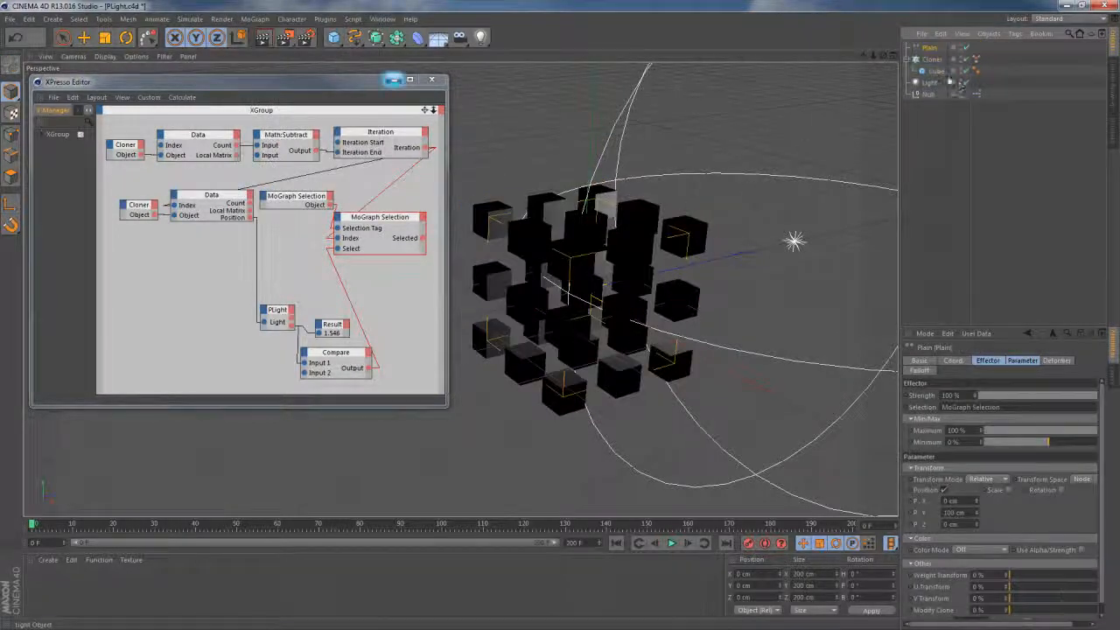
pyautogui.click(984, 362)
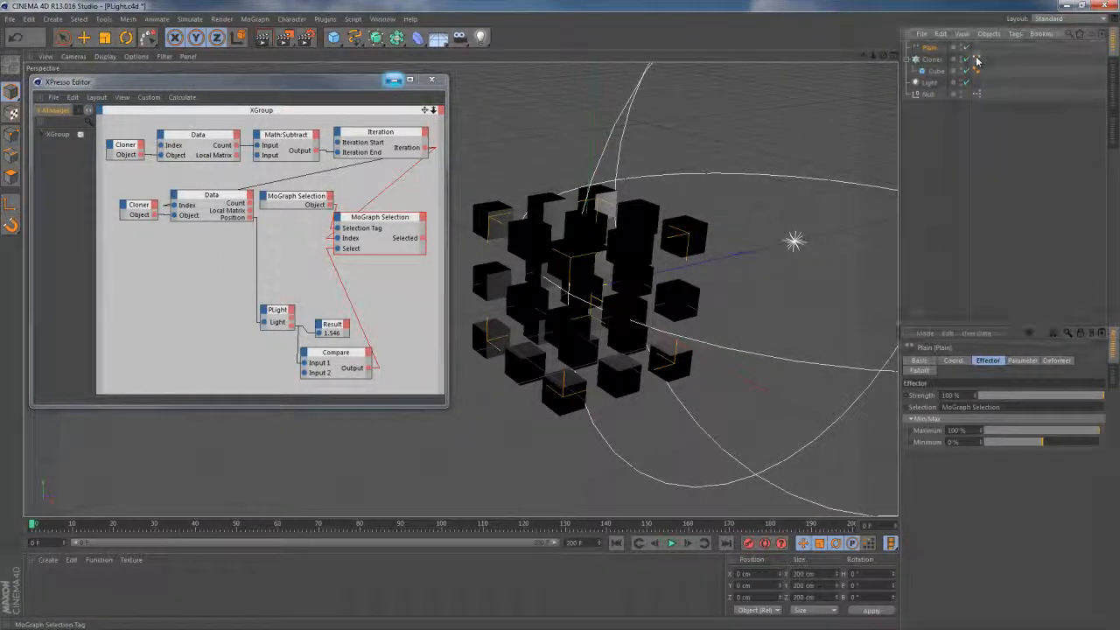
pyautogui.moveTo(977, 60); pyautogui.dragTo(987, 412)
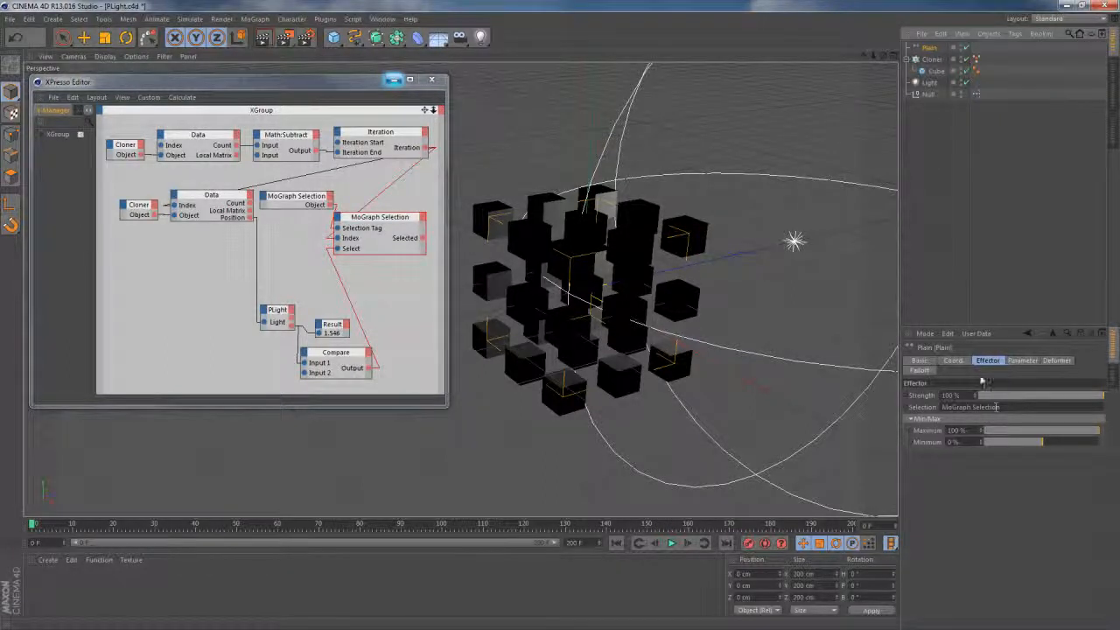
# Turn off the Plain effector's Position transform and set its Maximum to 22 %
pyautogui.click(953, 359)
pyautogui.click(987, 359)
pyautogui.click(1019, 359)
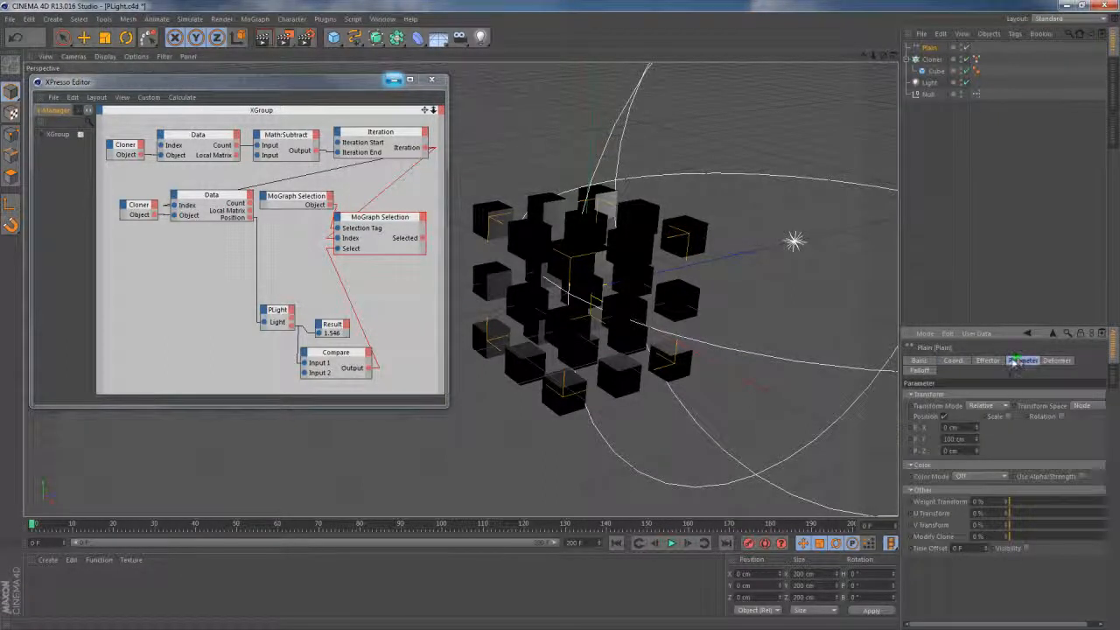
pyautogui.click(944, 416)
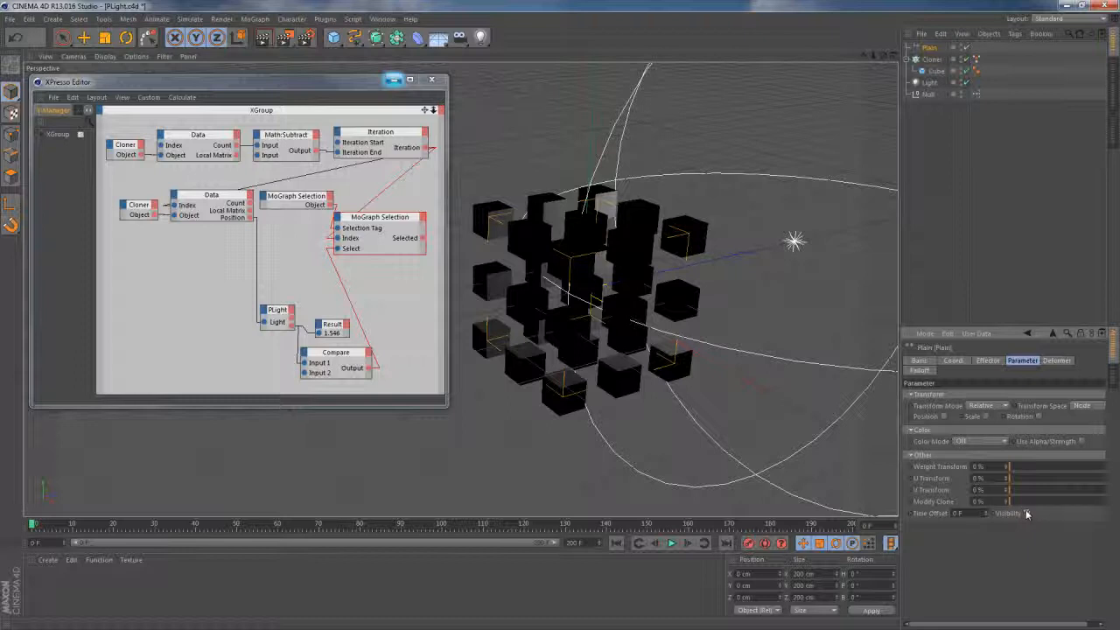
pyautogui.click(997, 361)
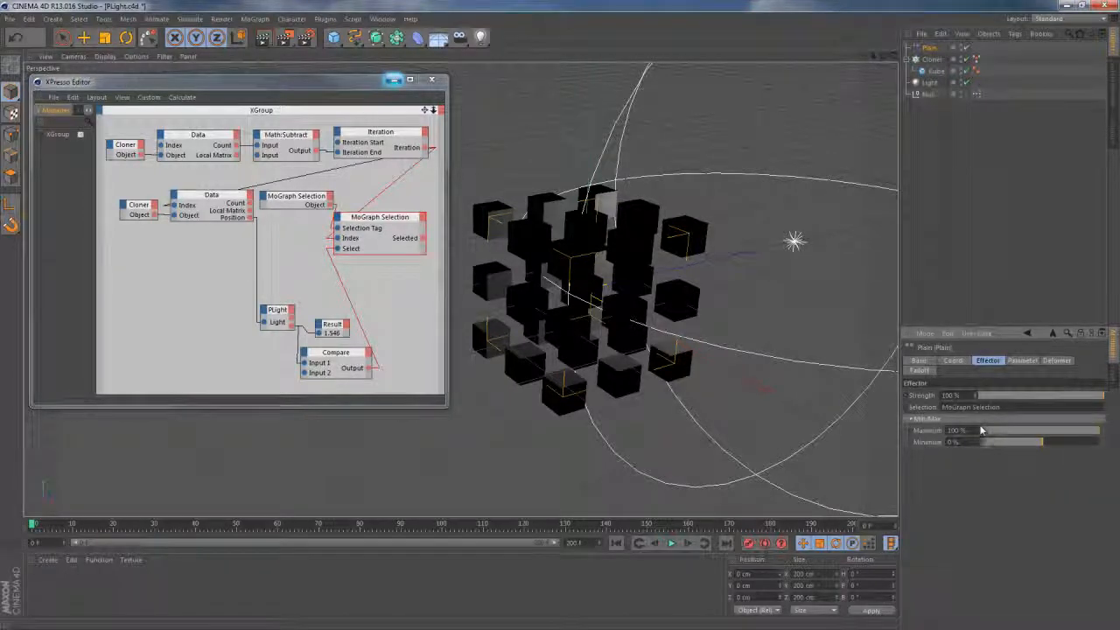
pyautogui.moveTo(1089, 432); pyautogui.dragTo(1055, 435)
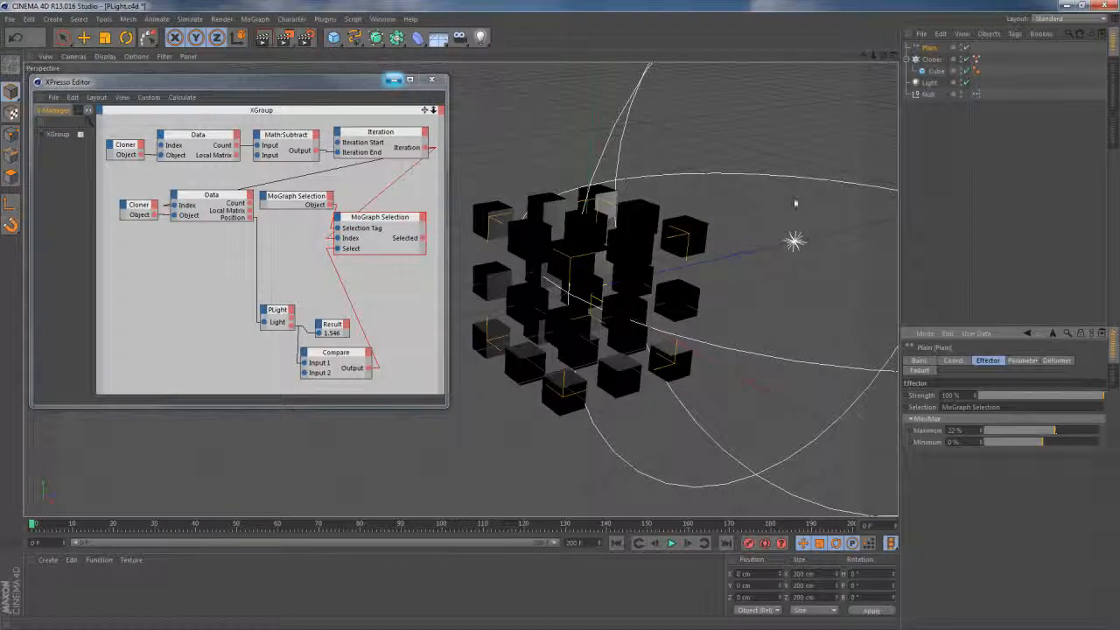
# Move the light along its Z axis toward the clones, to a Z position of about 462 cm
pyautogui.click(794, 242)
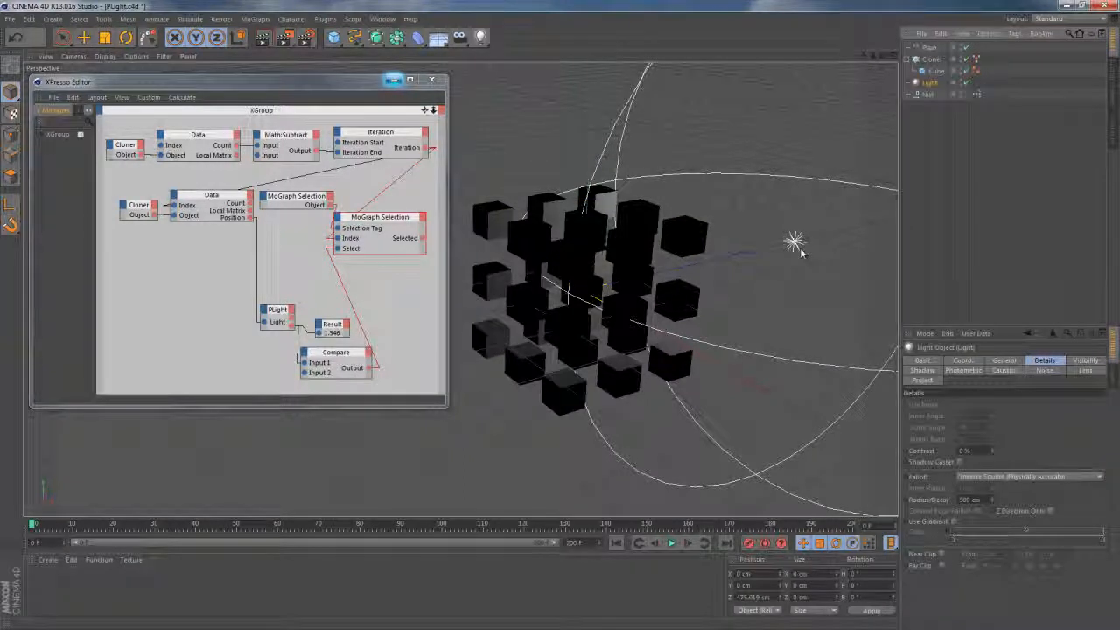
pyautogui.press('e')
pyautogui.moveTo(869, 227); pyautogui.dragTo(870, 256)
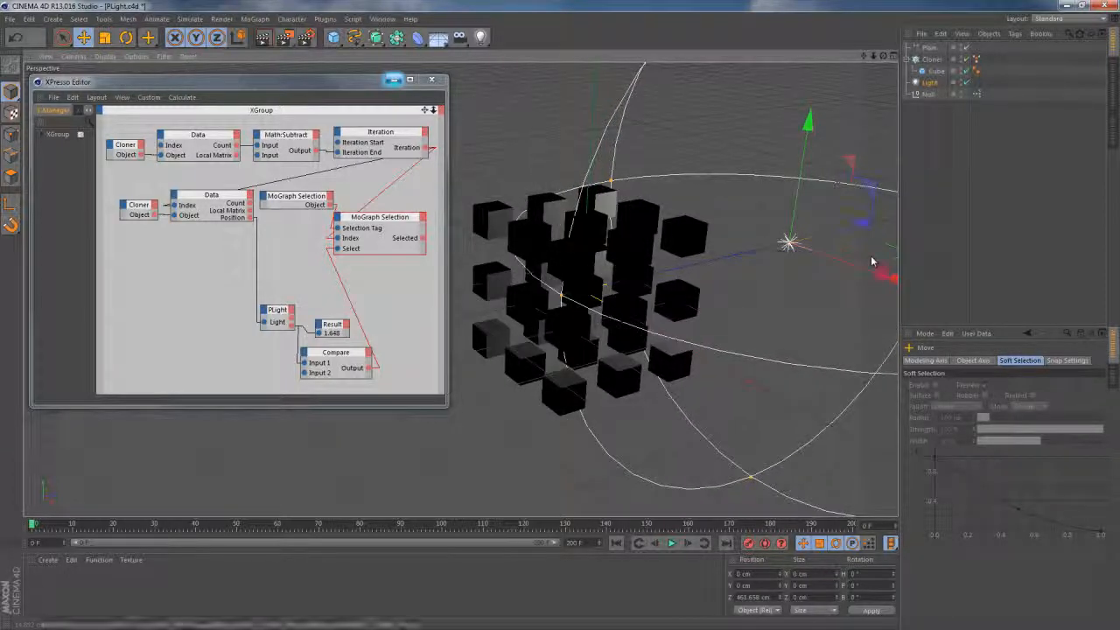
# Set the Compare node's Input 2 to 4 and move the light closer to the clones, to about 430 cm in Z
pyautogui.click(355, 356)
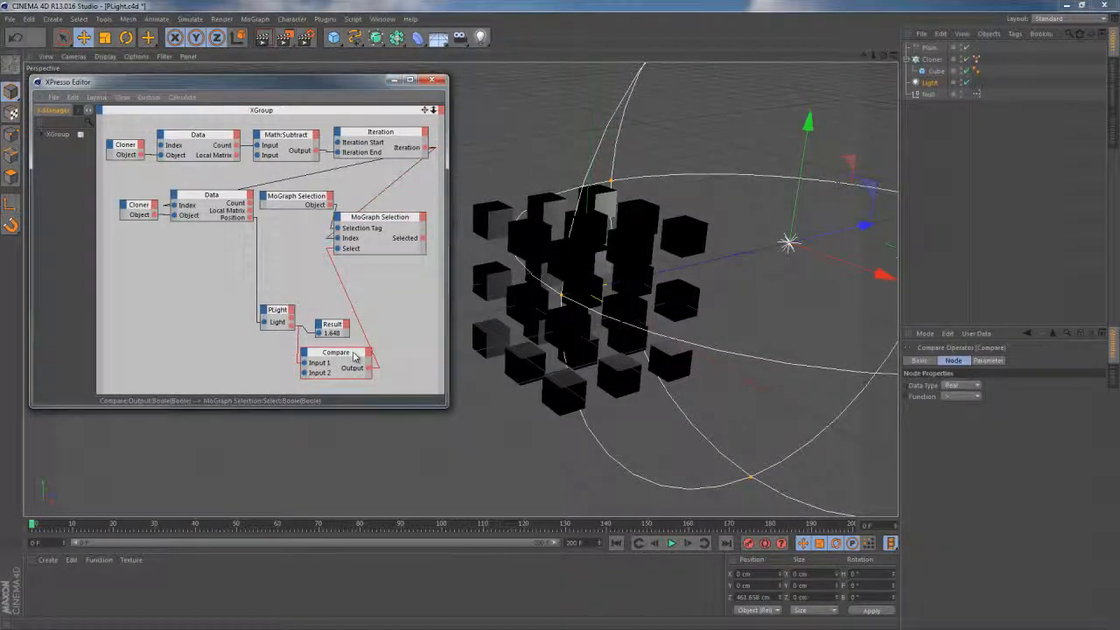
pyautogui.click(986, 361)
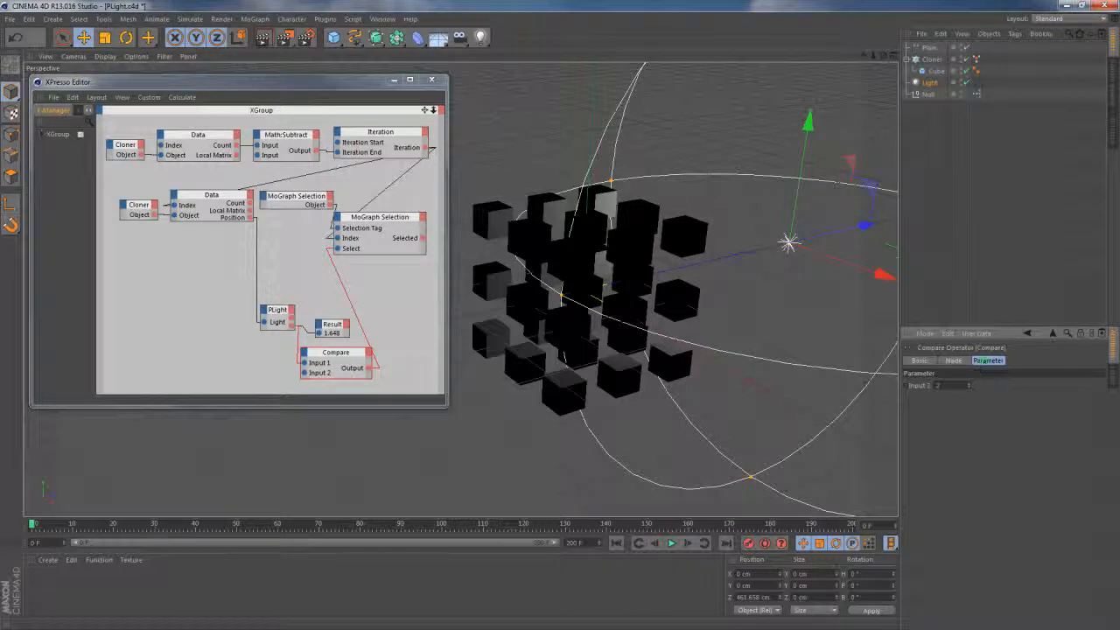
pyautogui.click(935, 385)
pyautogui.moveTo(872, 221); pyautogui.dragTo(901, 315)
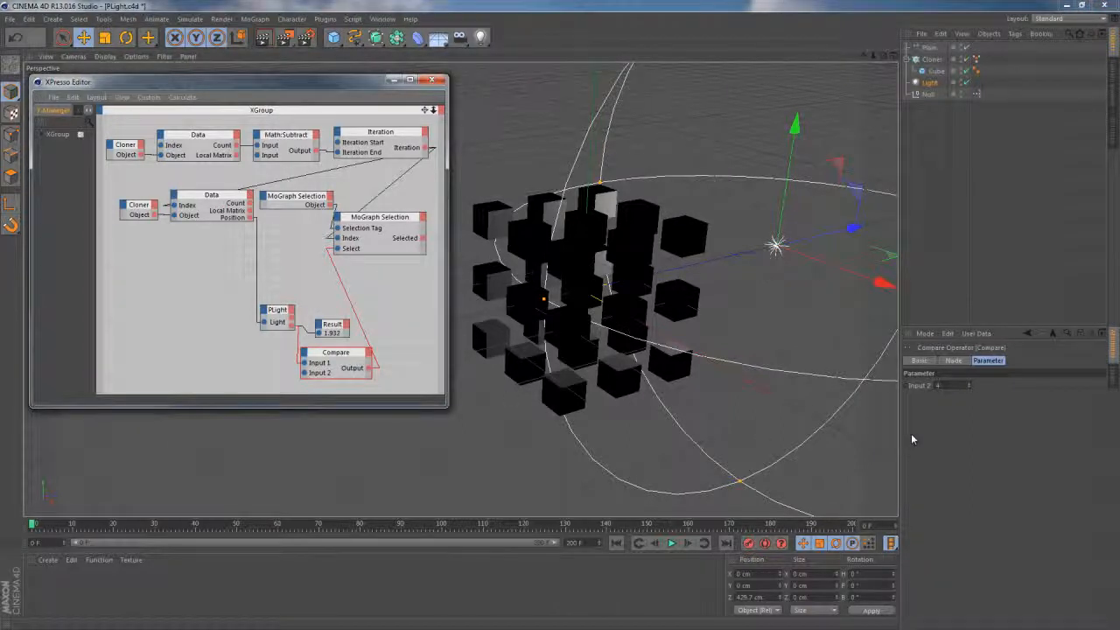